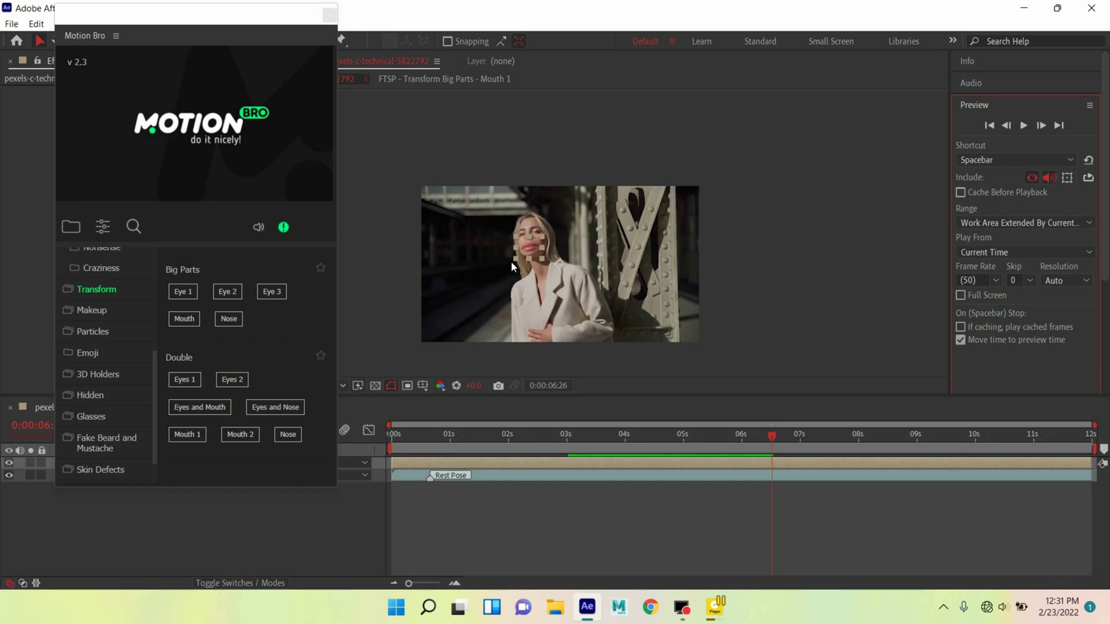
Play the original clip in a separate player, then play back the finished Mouth preset composition
{"action": "left_click", "coordinate": [714, 607]}
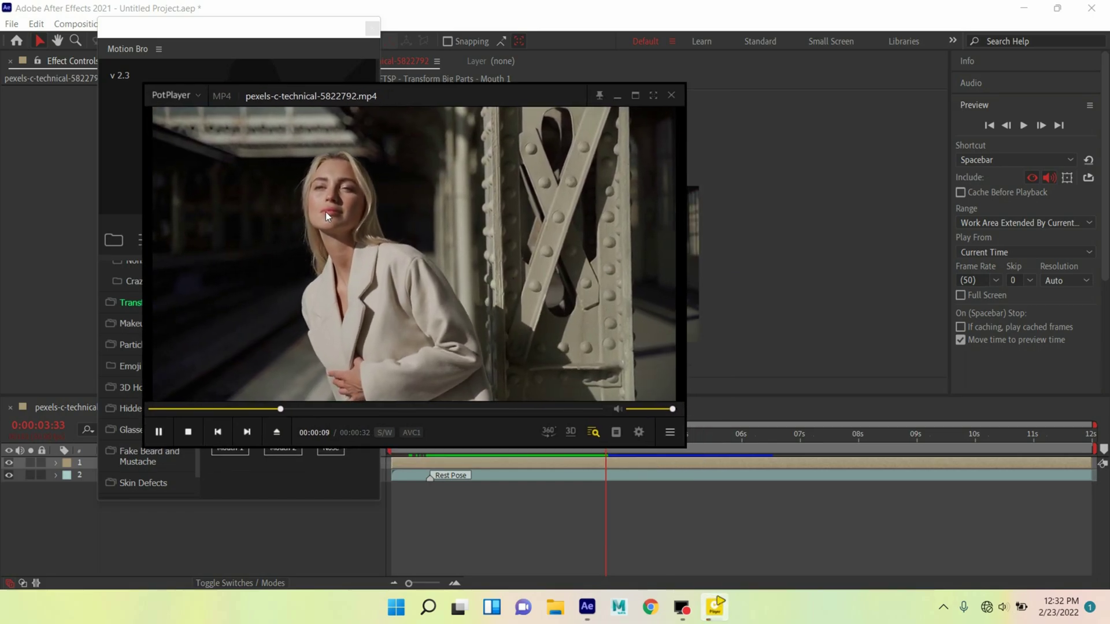
{"action": "left_click", "coordinate": [325, 234]}
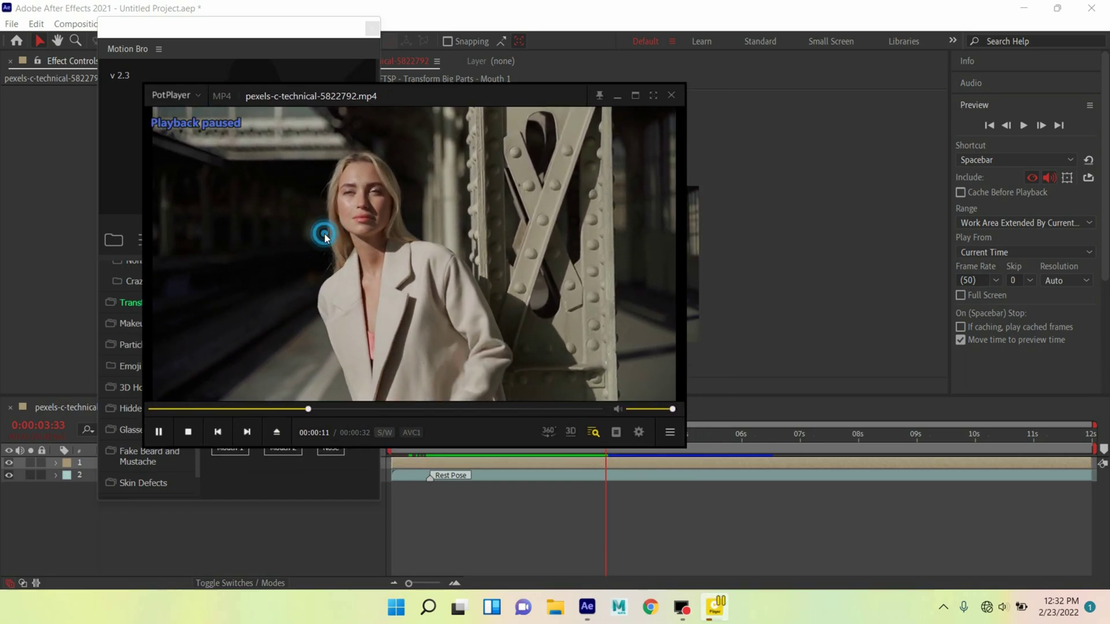
{"action": "left_click", "coordinate": [616, 96]}
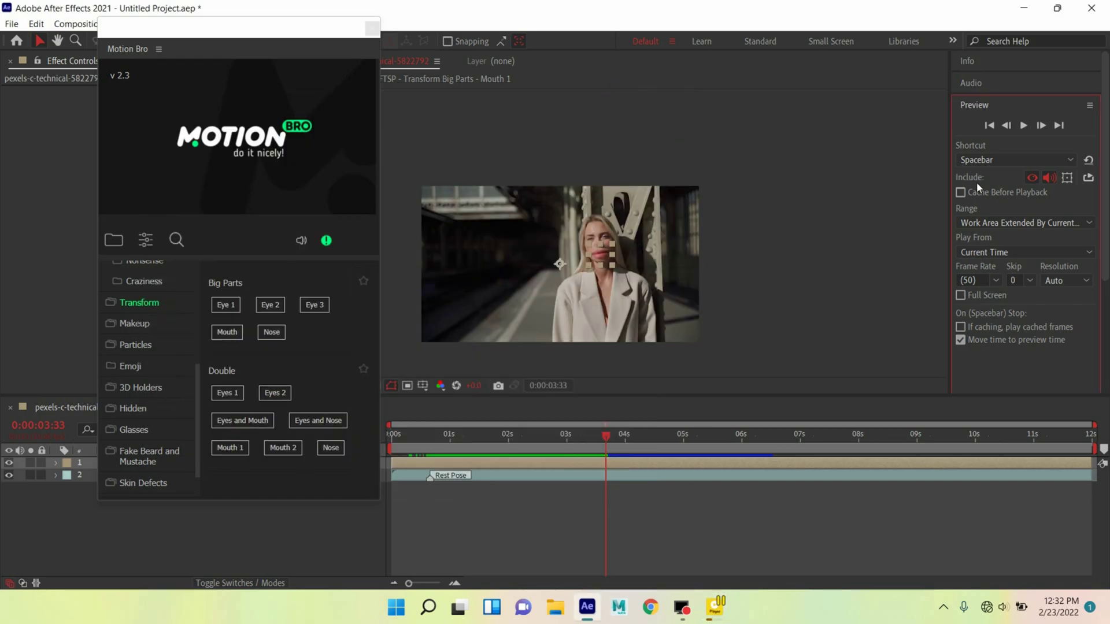
{"action": "left_click", "coordinate": [1023, 126]}
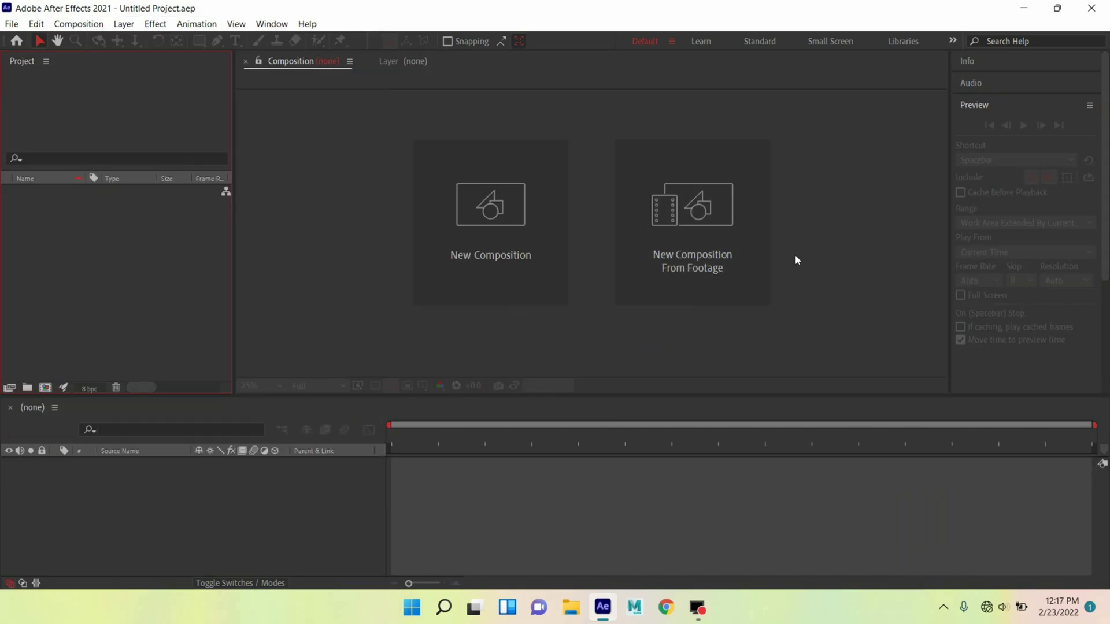
Import the pexels-c-technical-5822792 video and drag it onto the Timeline as a new composition
{"action": "double_click", "coordinate": [119, 271]}
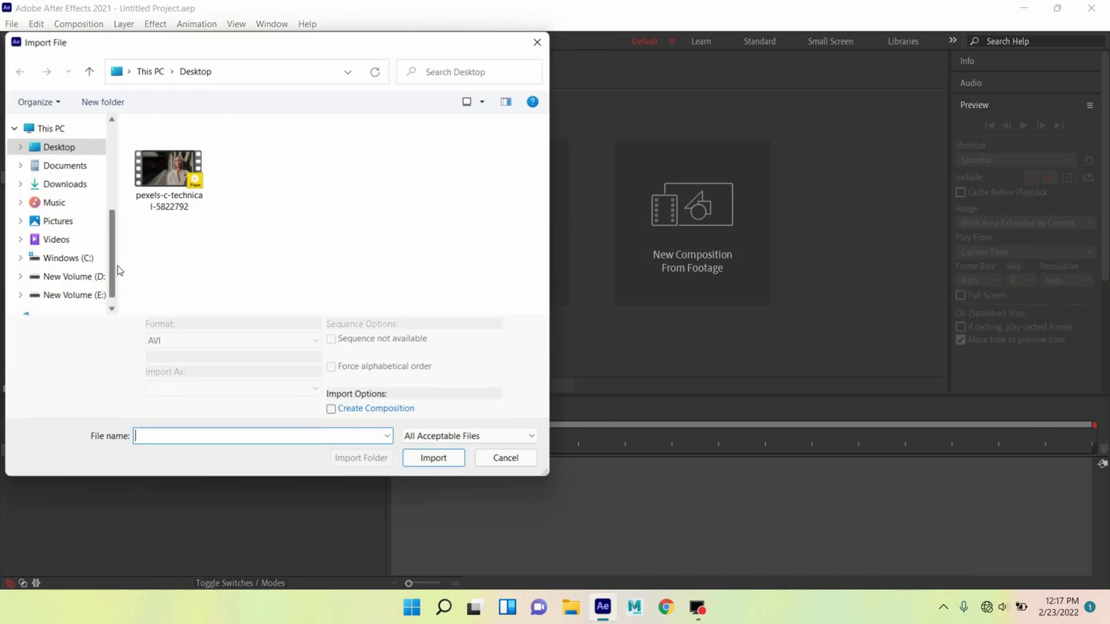
{"action": "left_click", "coordinate": [172, 180]}
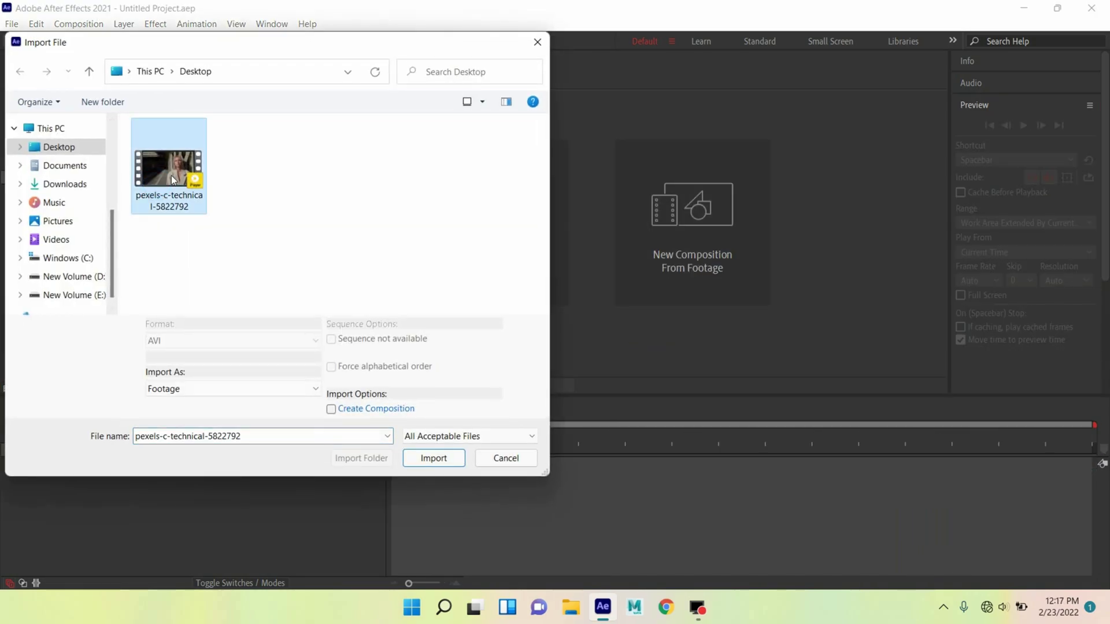
{"action": "left_click", "coordinate": [429, 462]}
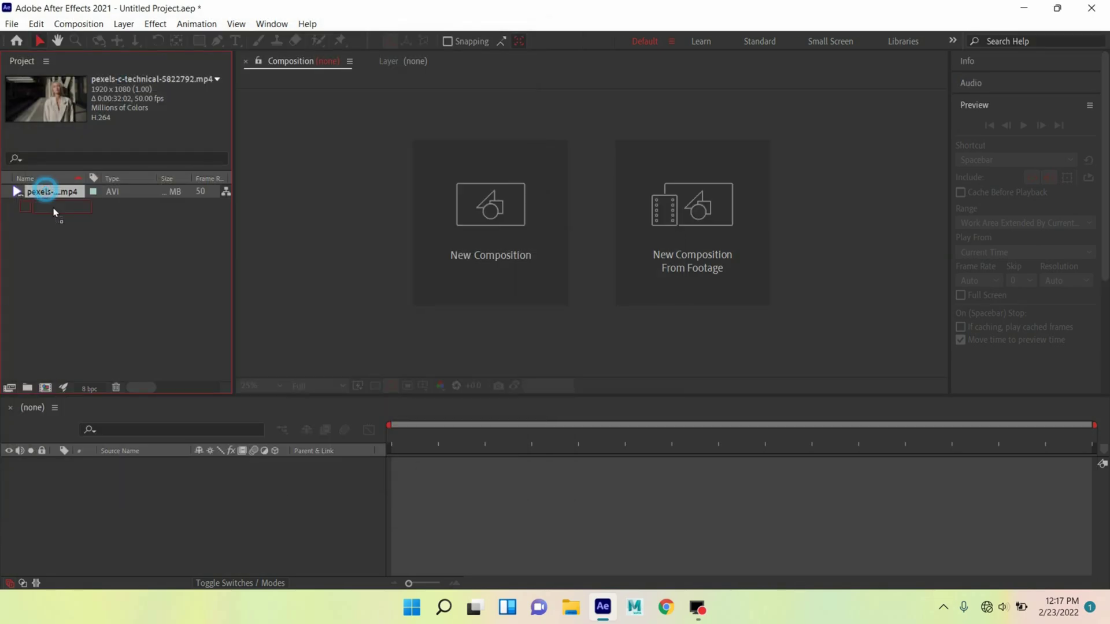
{"action": "left_click_drag", "start_coordinate": [46, 190], "coordinate": [41, 421]}
{"action": "left_click_drag", "start_coordinate": [55, 480], "coordinate": [53, 475]}
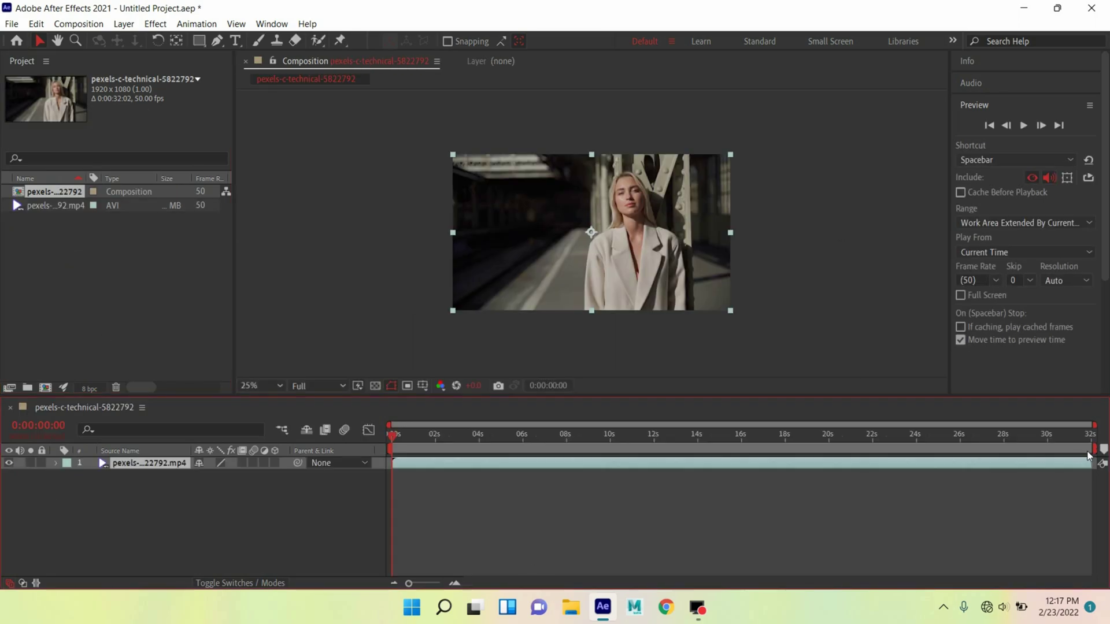
End the work area at 12 seconds and trim the composition to the work area
{"action": "mouse_move", "coordinate": [1092, 449]}
{"action": "left_mouse_down"}
{"action": "mouse_move", "coordinate": [849, 476]}
{"action": "mouse_move", "coordinate": [661, 449]}
{"action": "left_mouse_up"}
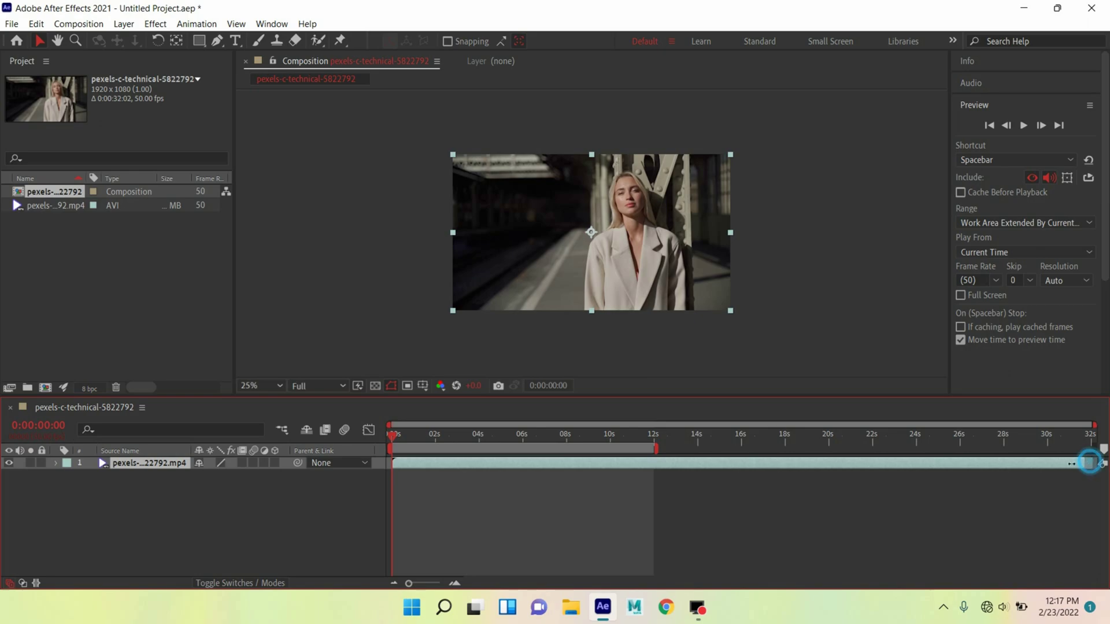
{"action": "left_click_drag", "start_coordinate": [1094, 462], "coordinate": [672, 464]}
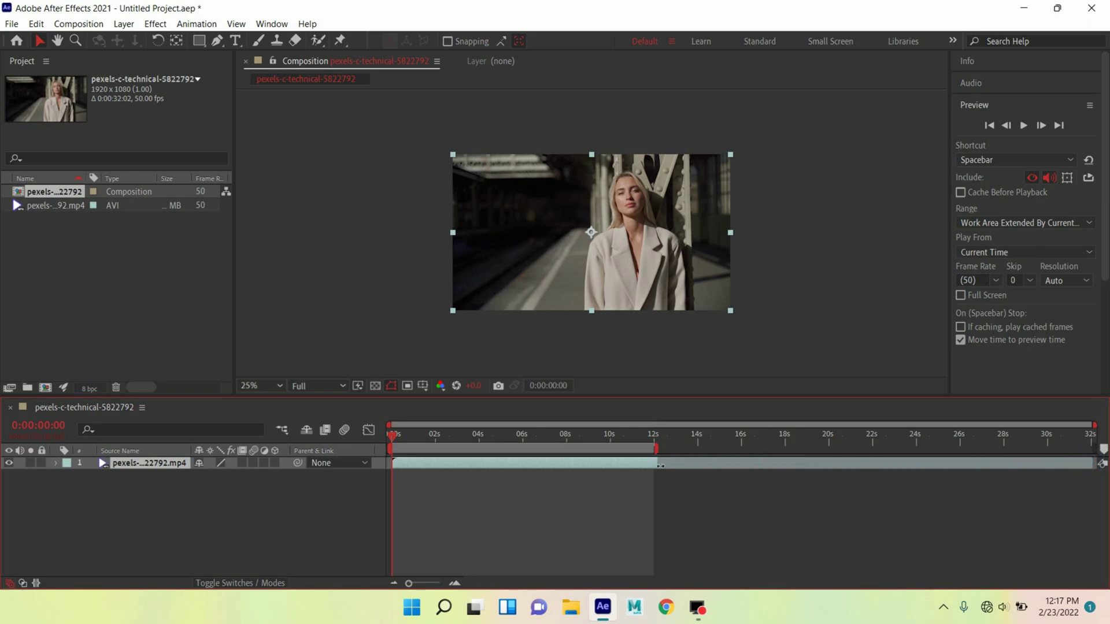
{"action": "right_click", "coordinate": [643, 450]}
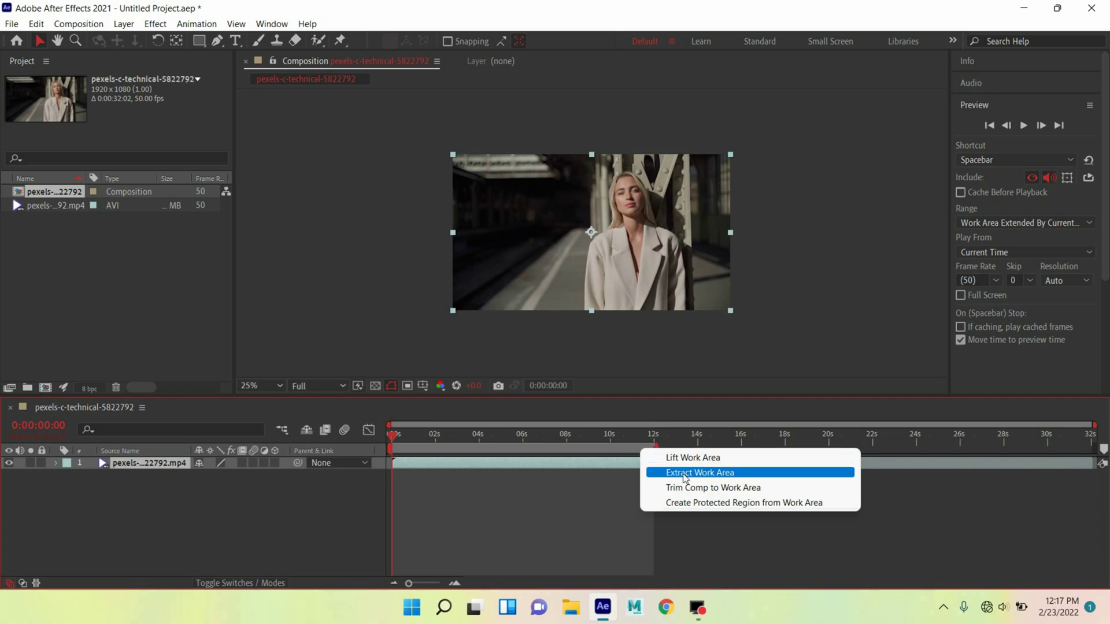
{"action": "left_click", "coordinate": [714, 490]}
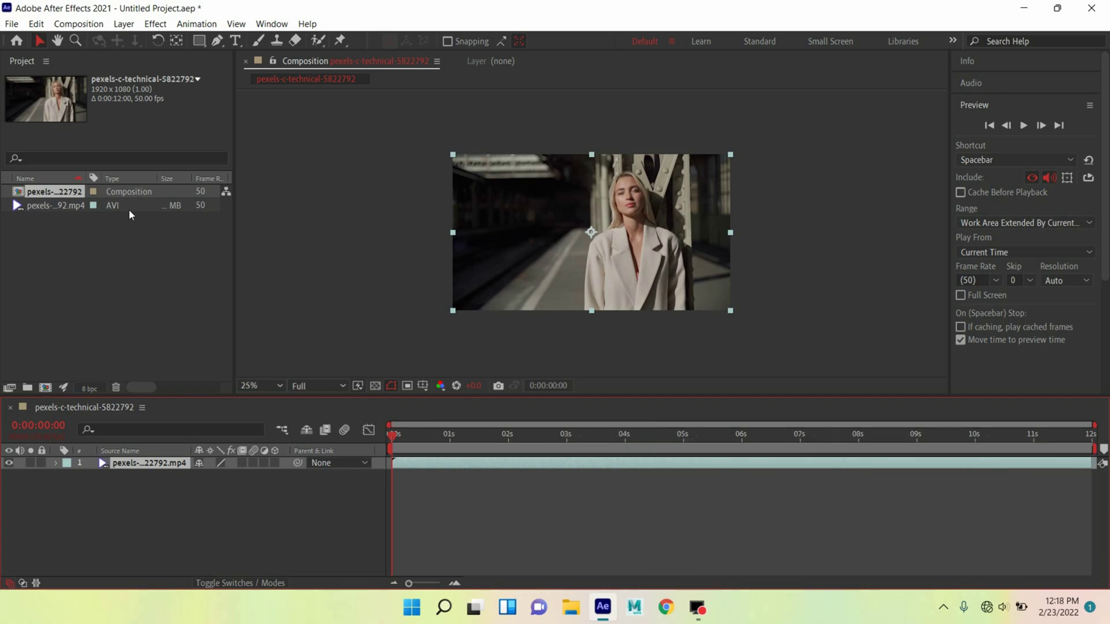
{"action": "left_click", "coordinate": [204, 45]}
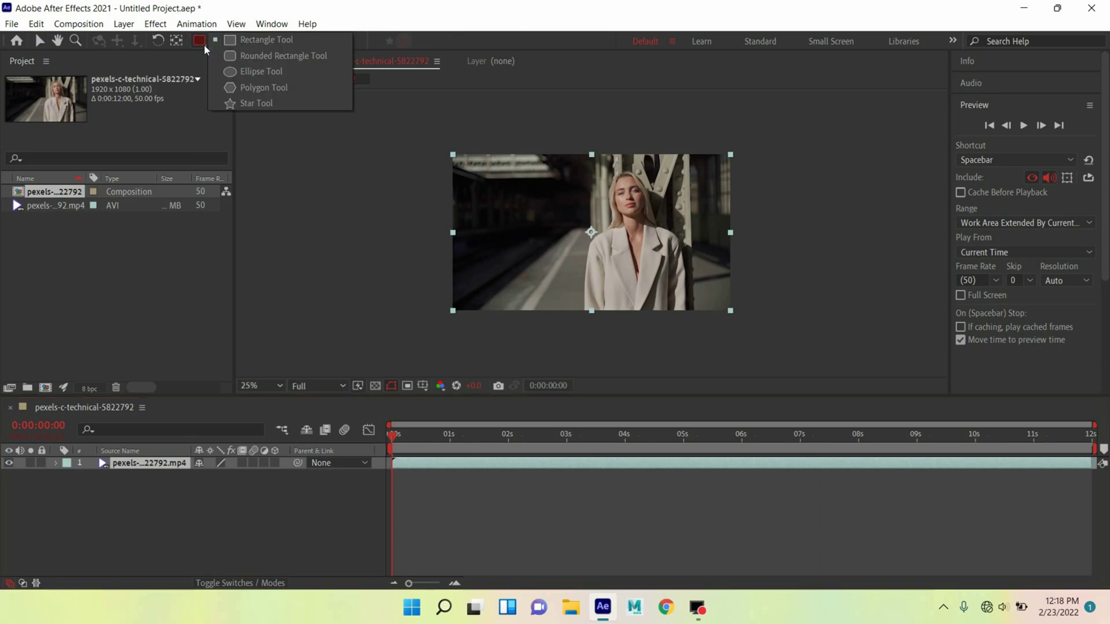
Draw an elliptical mask around the woman's face with the Ellipse Tool
{"action": "left_click", "coordinate": [243, 71]}
{"action": "scroll", "coordinate": [548, 303], "scroll_direction": "up", "scroll_amount": 4}
{"action": "left_click_drag", "start_coordinate": [549, 303], "coordinate": [468, 325]}
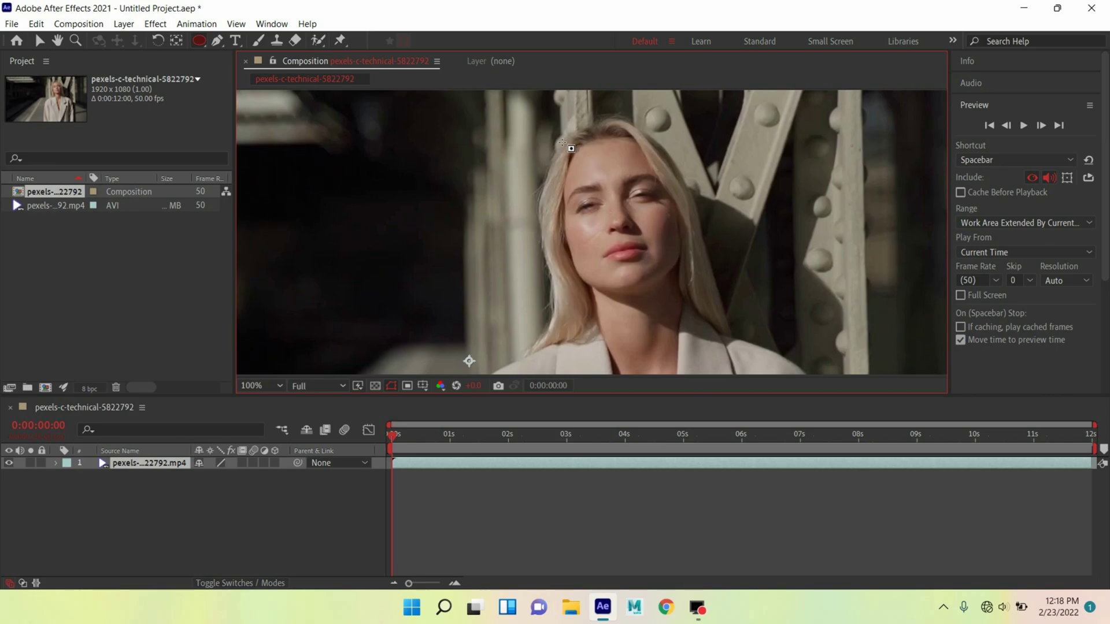
{"action": "left_click_drag", "start_coordinate": [571, 148], "coordinate": [688, 300]}
{"action": "left_click", "coordinate": [39, 41]}
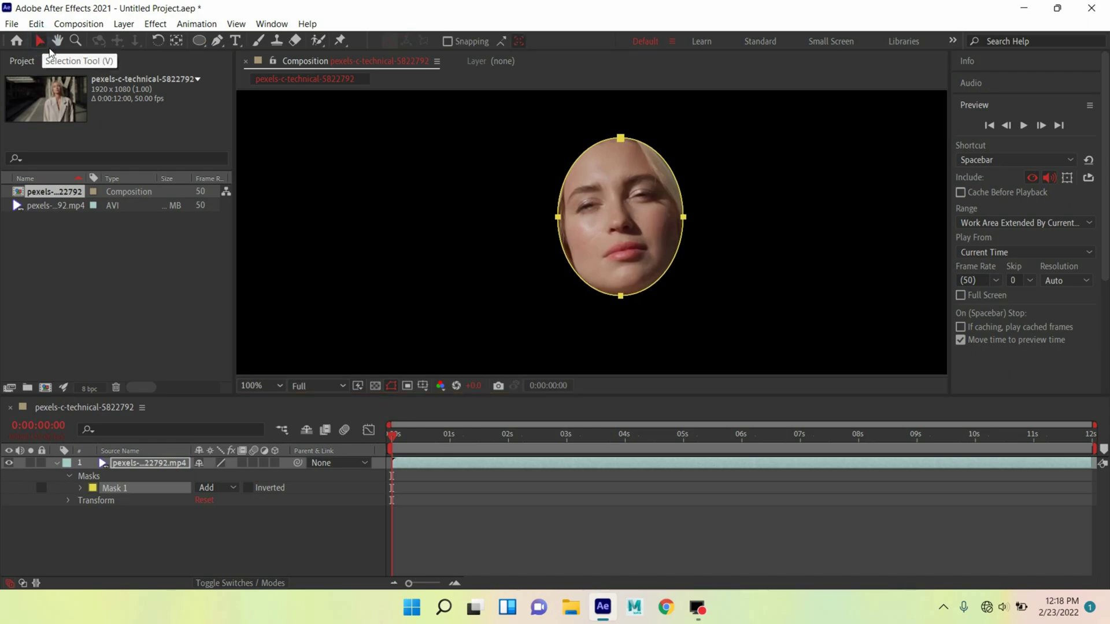
Free-transform the oval so it stretches over the forehead and fits the chin and left edge
{"action": "double_click", "coordinate": [621, 140]}
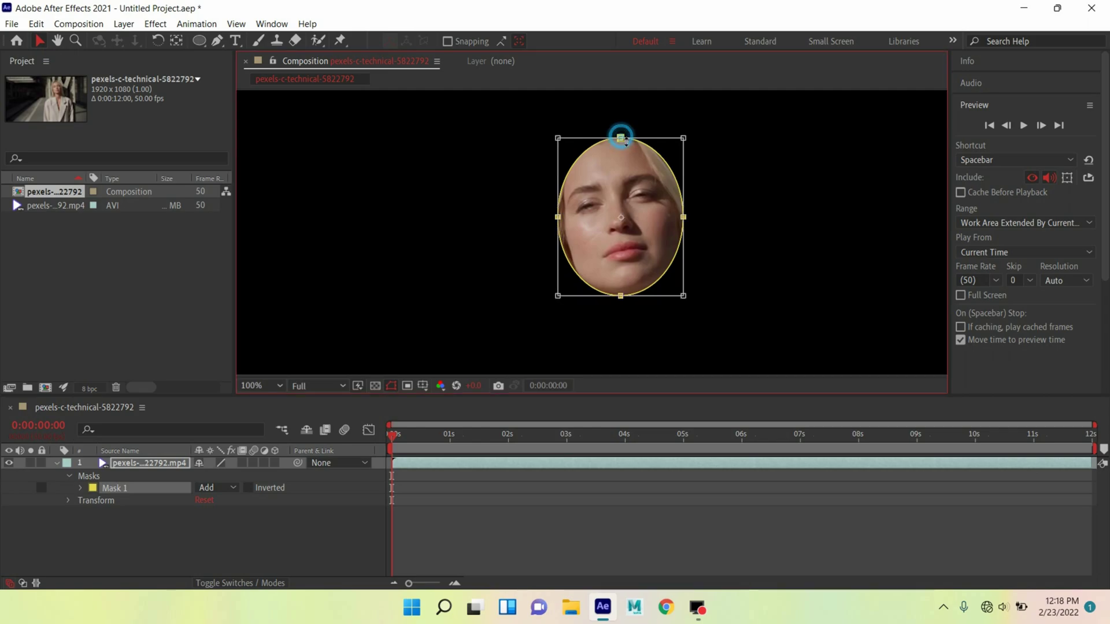
{"action": "left_click_drag", "start_coordinate": [621, 139], "coordinate": [621, 132]}
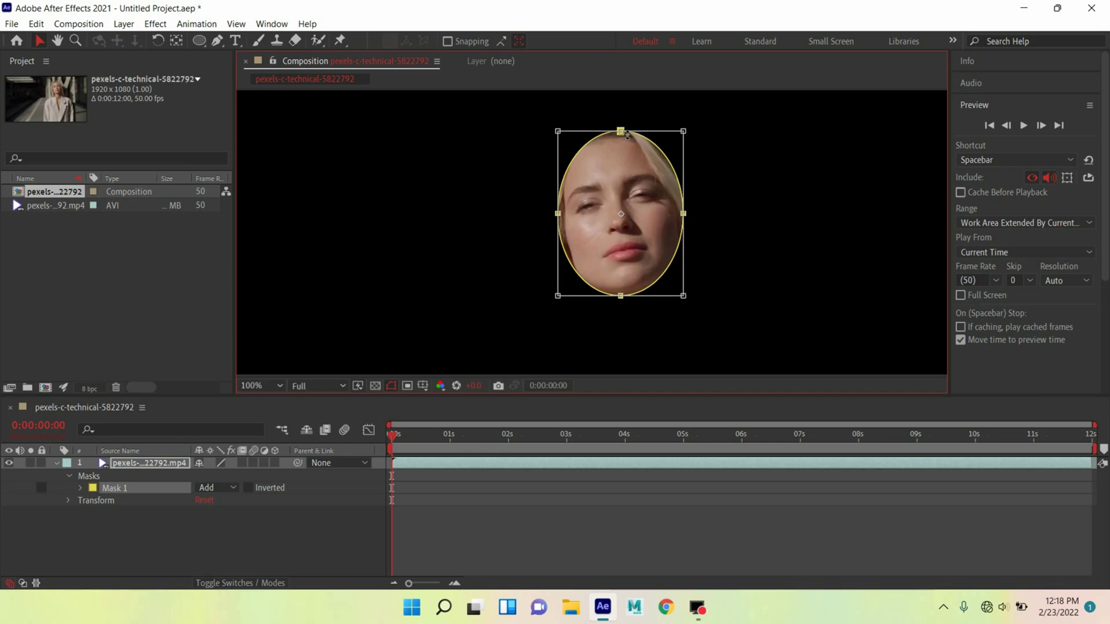
{"action": "left_click_drag", "start_coordinate": [625, 134], "coordinate": [622, 129]}
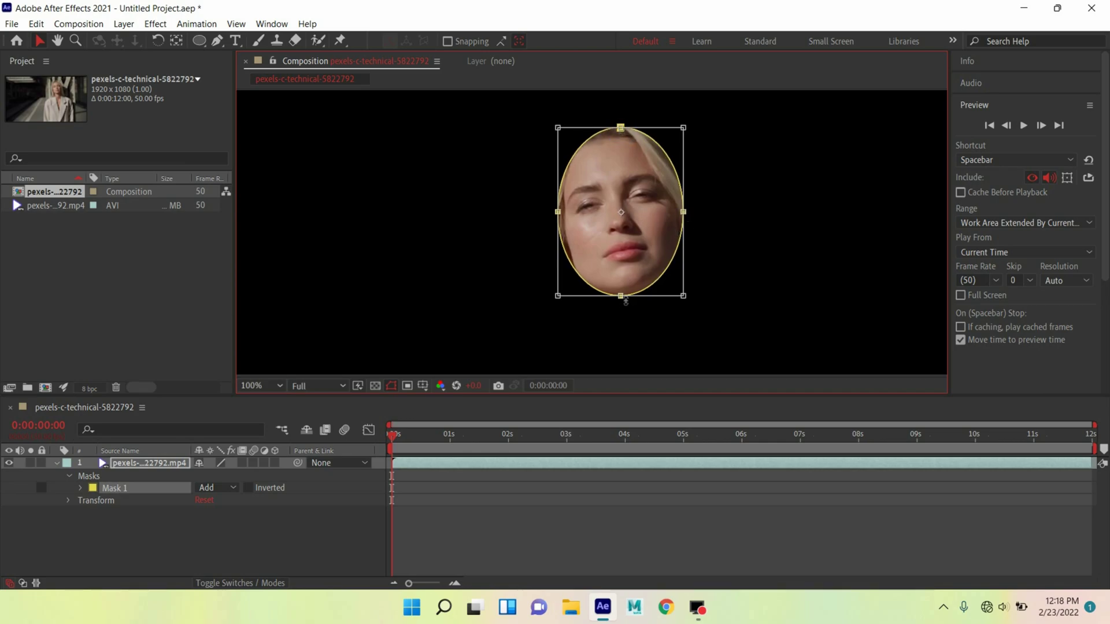
{"action": "left_click_drag", "start_coordinate": [625, 300], "coordinate": [621, 297]}
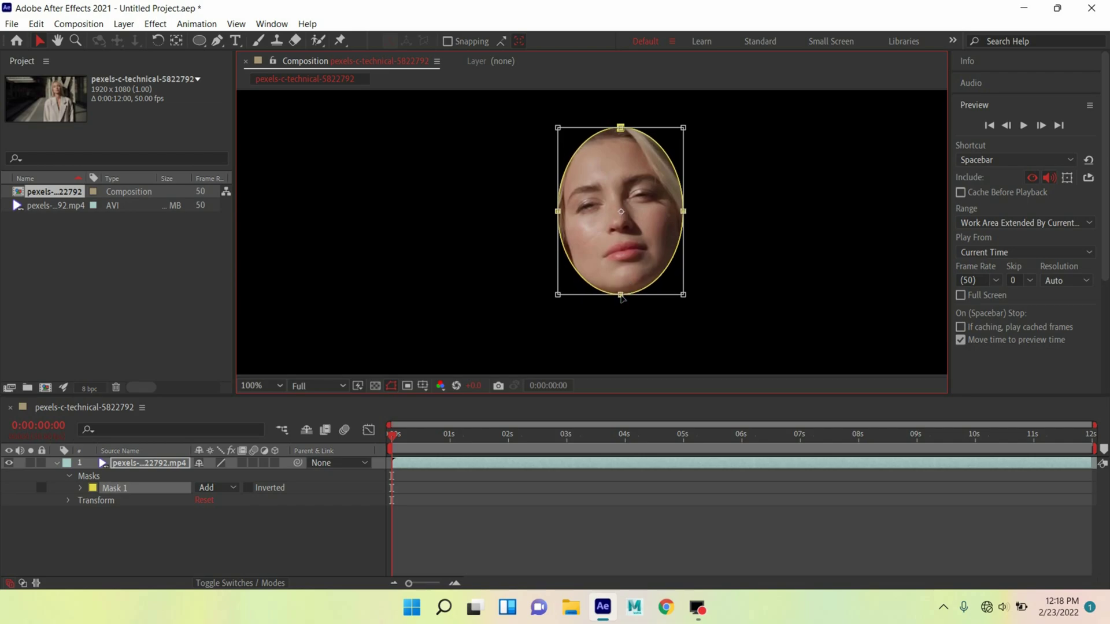
{"action": "mouse_move", "coordinate": [563, 215]}
{"action": "left_mouse_down"}
{"action": "mouse_move", "coordinate": [538, 211]}
{"action": "mouse_move", "coordinate": [561, 214]}
{"action": "left_mouse_up"}
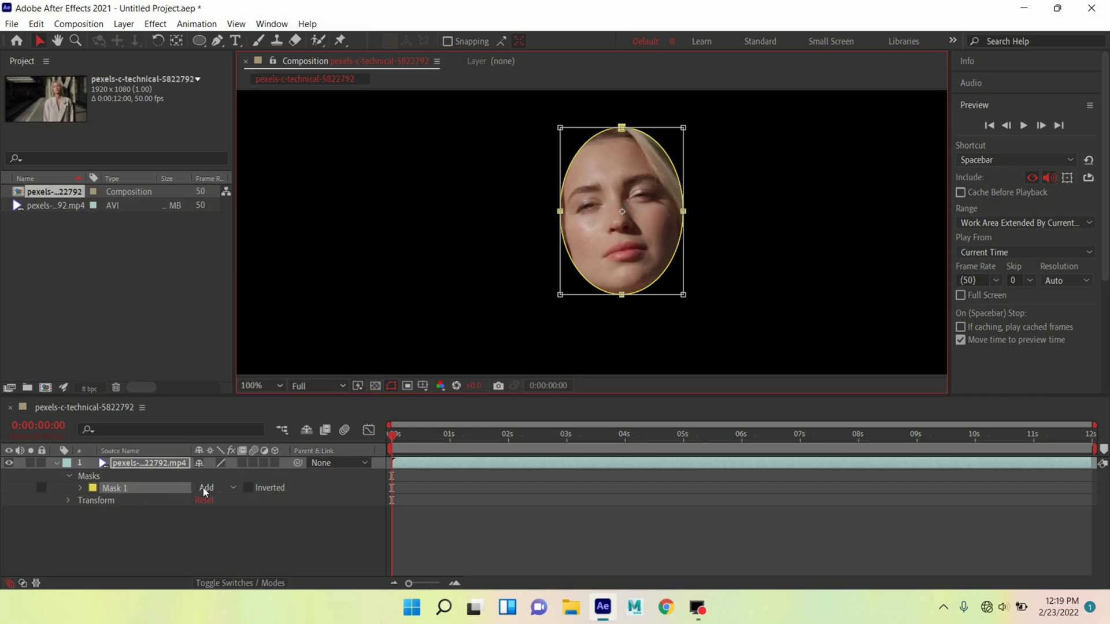
Set Mask 1 mode to None and track it forward with Face Tracking (Detailed Features)
{"action": "left_click", "coordinate": [223, 488]}
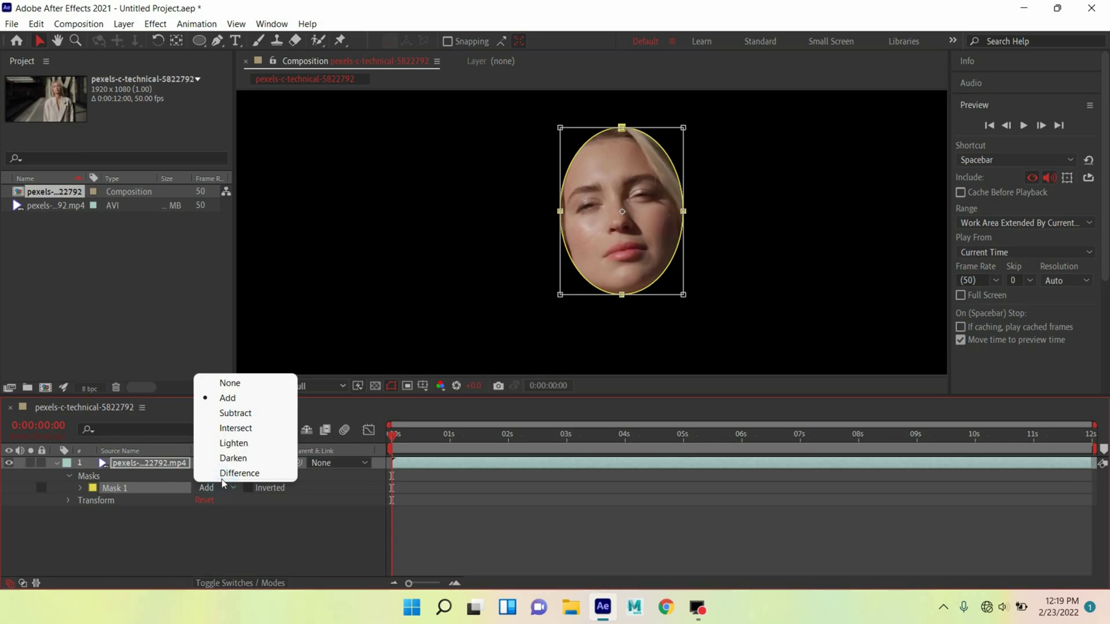
{"action": "left_click", "coordinate": [236, 381]}
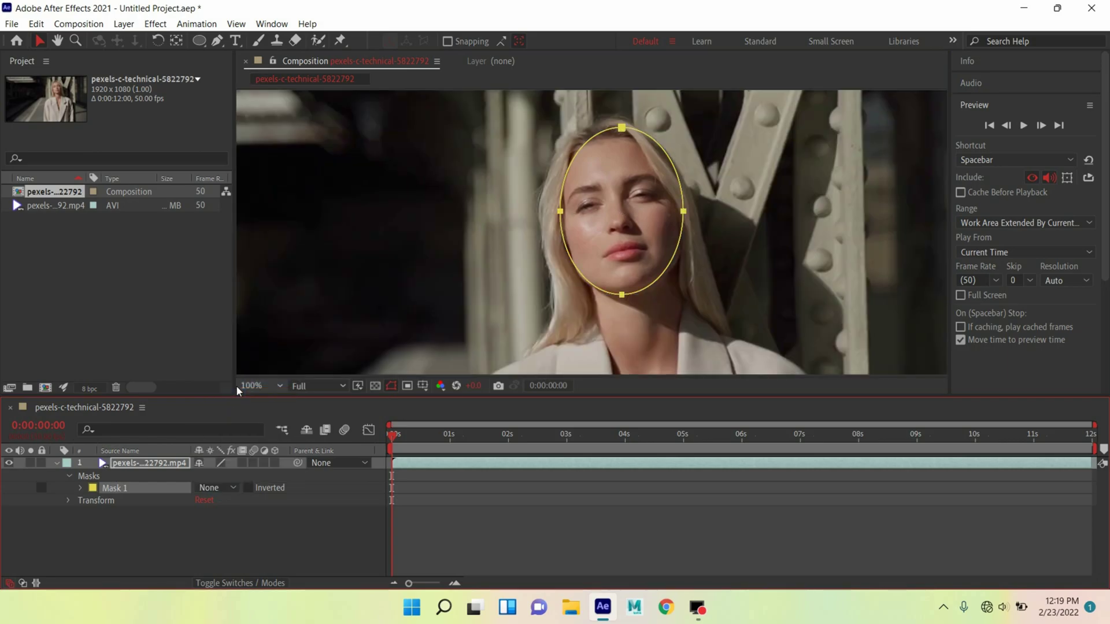
{"action": "right_click", "coordinate": [133, 490]}
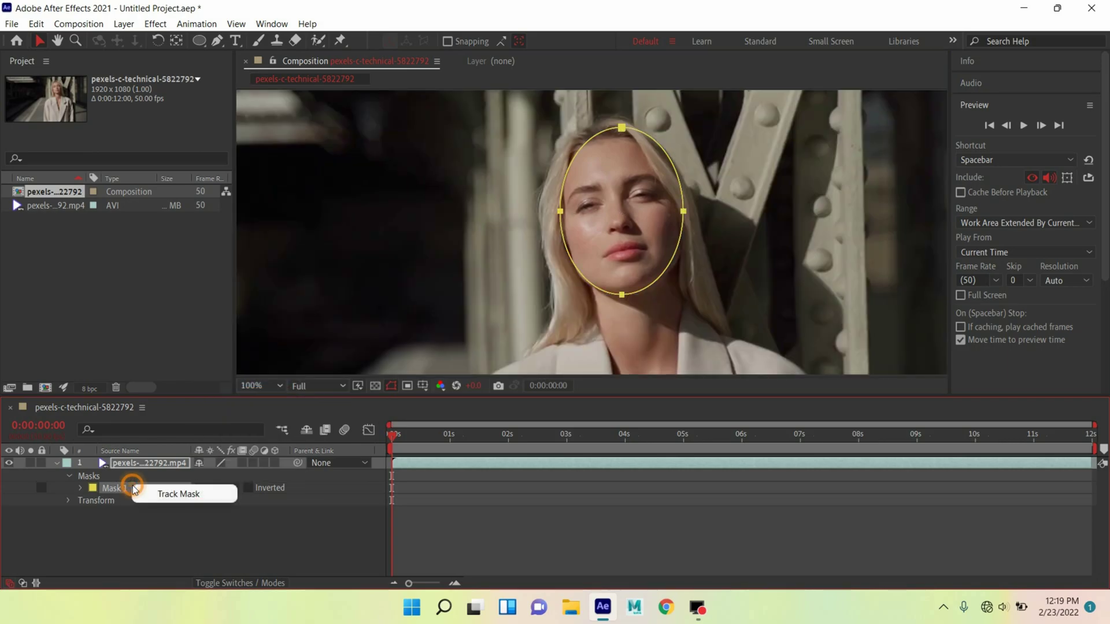
{"action": "left_click", "coordinate": [177, 495]}
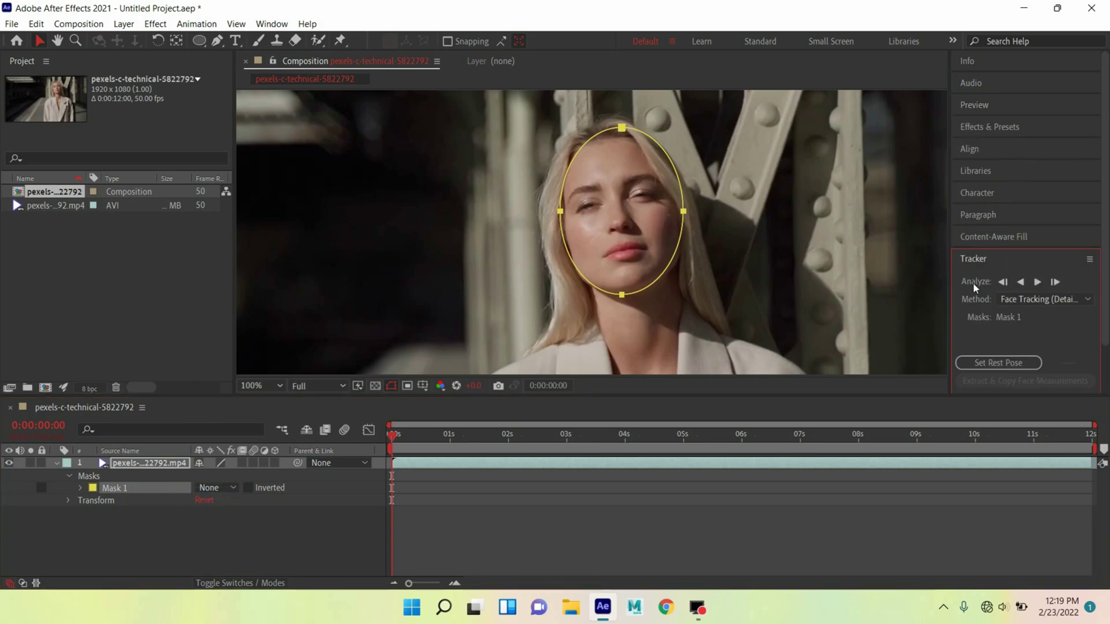
{"action": "left_click", "coordinate": [1018, 299]}
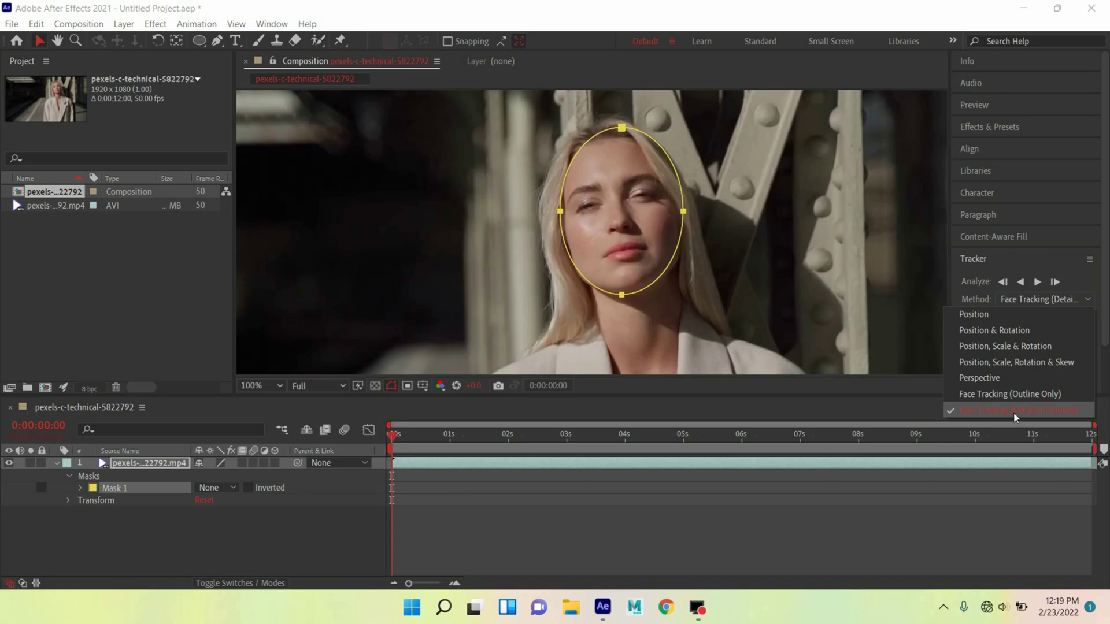
{"action": "left_click", "coordinate": [1047, 418]}
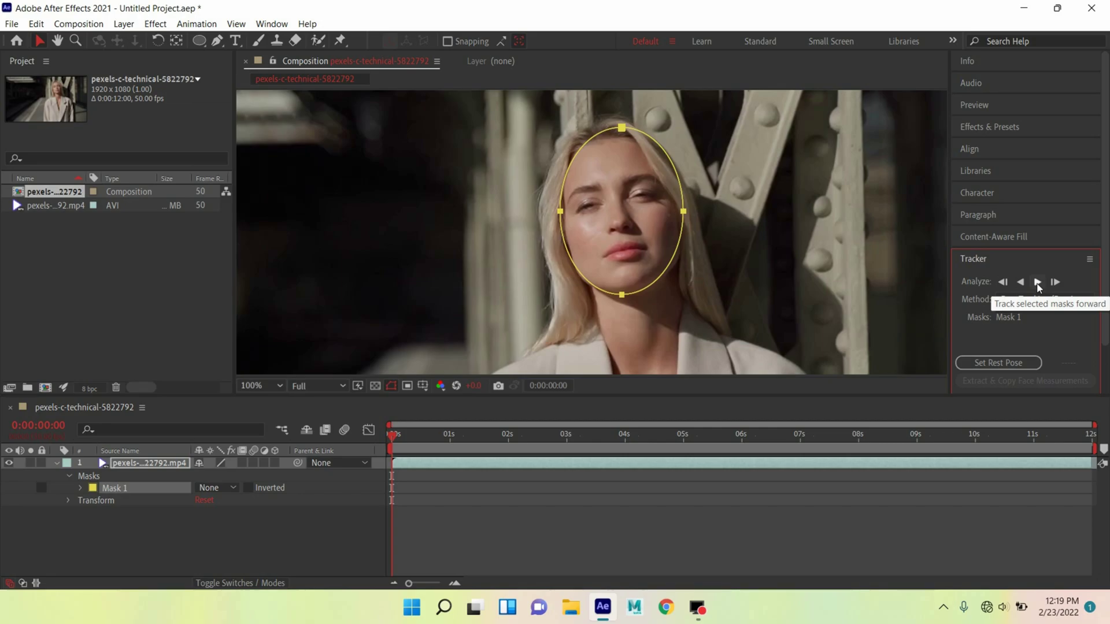
{"action": "left_click", "coordinate": [1037, 283]}
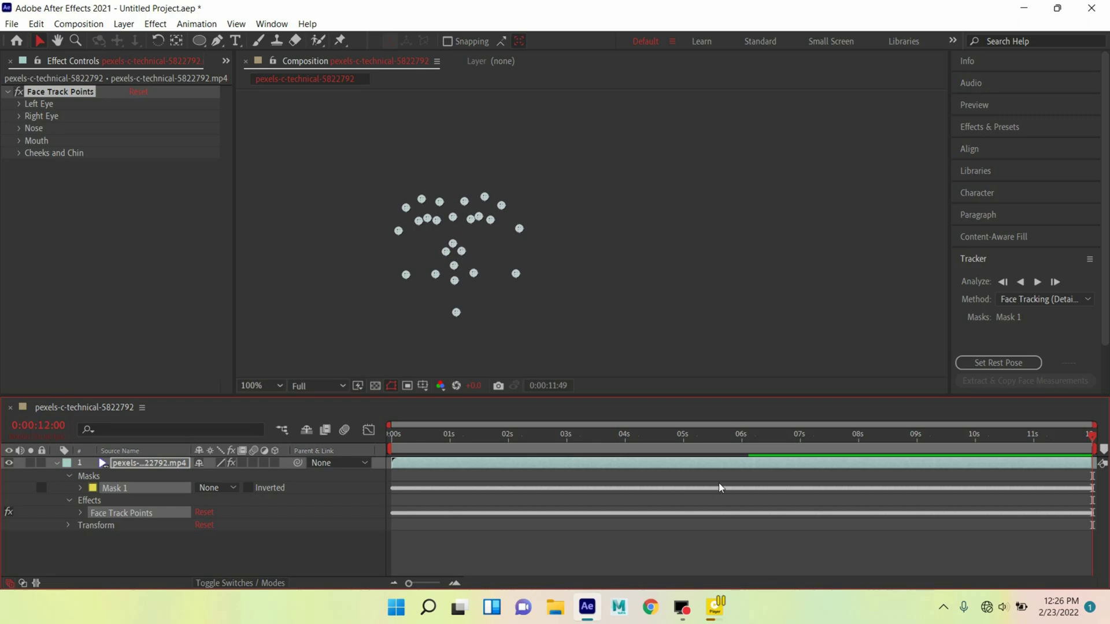
Set the rest pose at frame 0:33 with Mask 1 selected, and copy face measurements onto the layer
{"action": "left_click_drag", "start_coordinate": [1091, 439], "coordinate": [579, 496]}
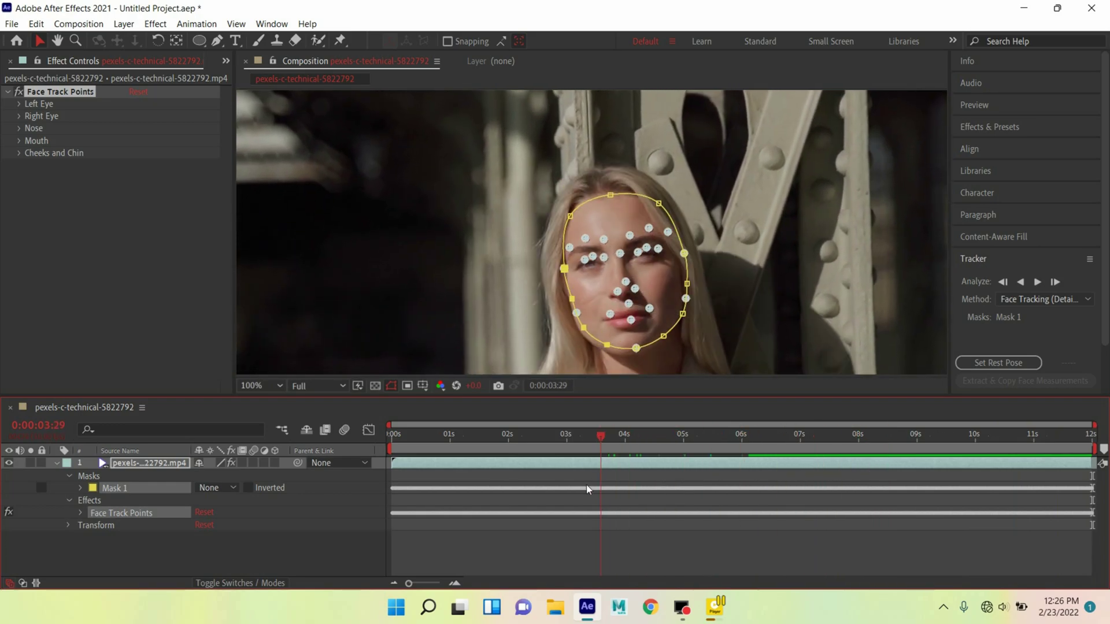
{"action": "left_click", "coordinate": [553, 491]}
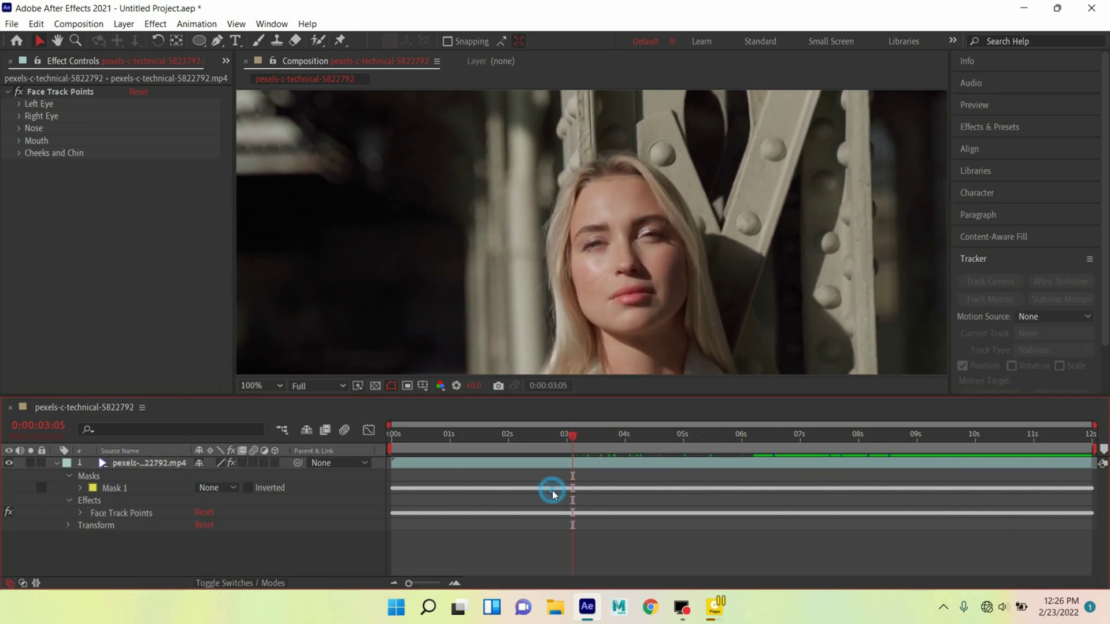
{"action": "left_click", "coordinate": [430, 434]}
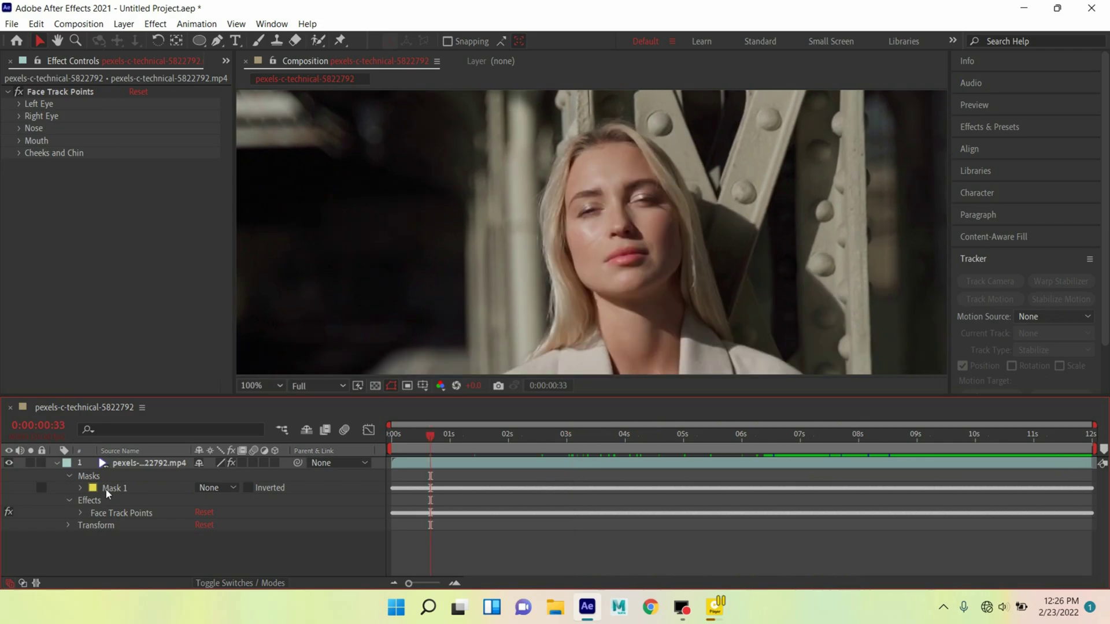
{"action": "left_click", "coordinate": [114, 487]}
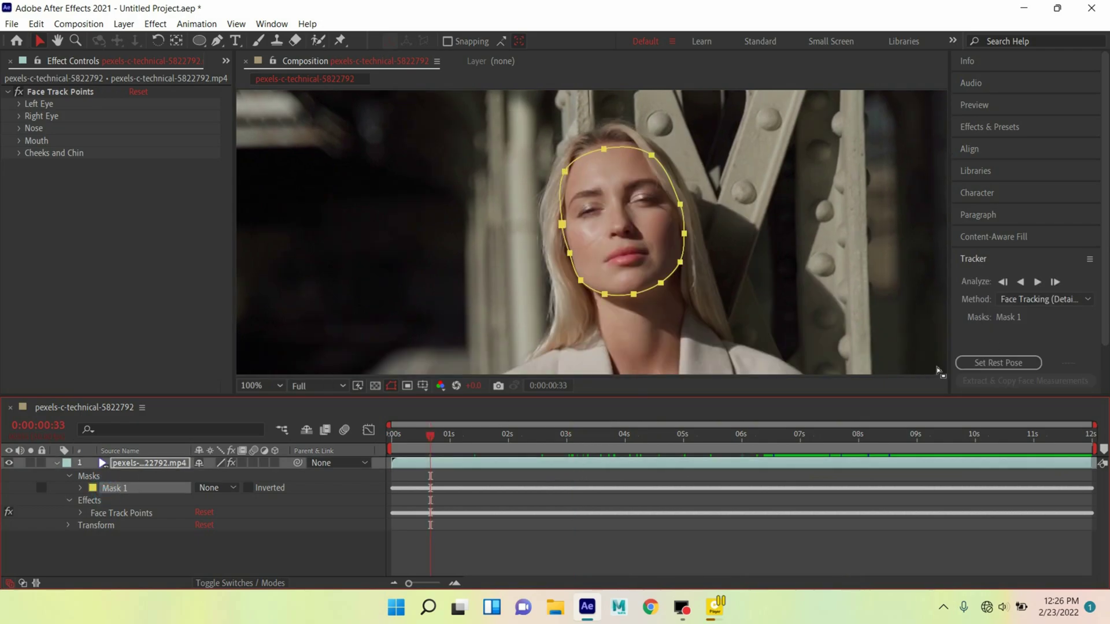
{"action": "left_click", "coordinate": [999, 363]}
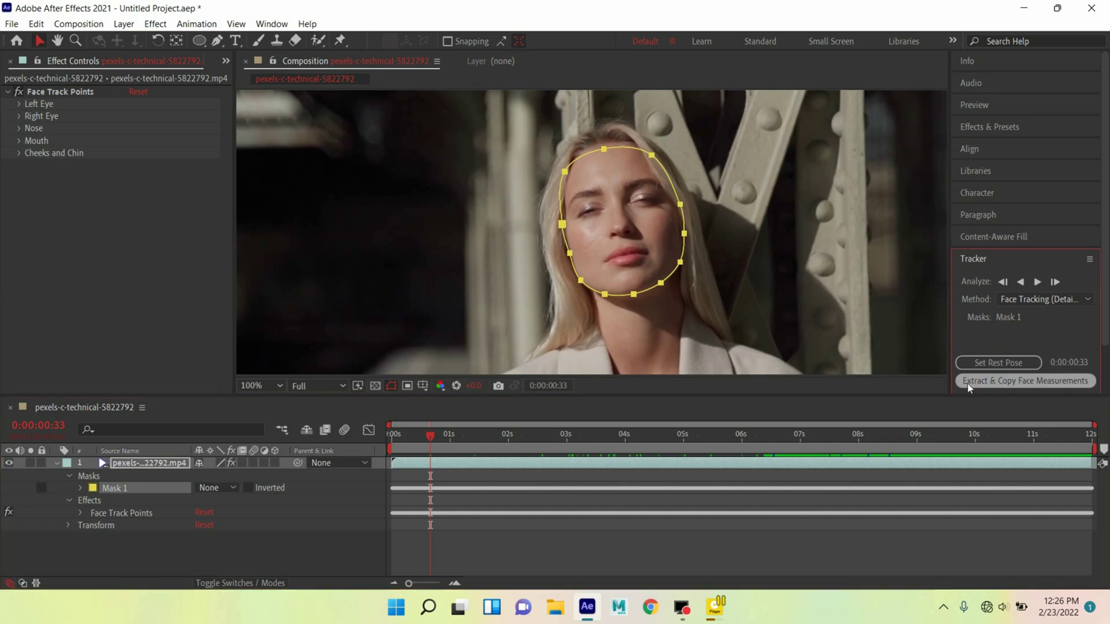
{"action": "left_click", "coordinate": [1017, 381]}
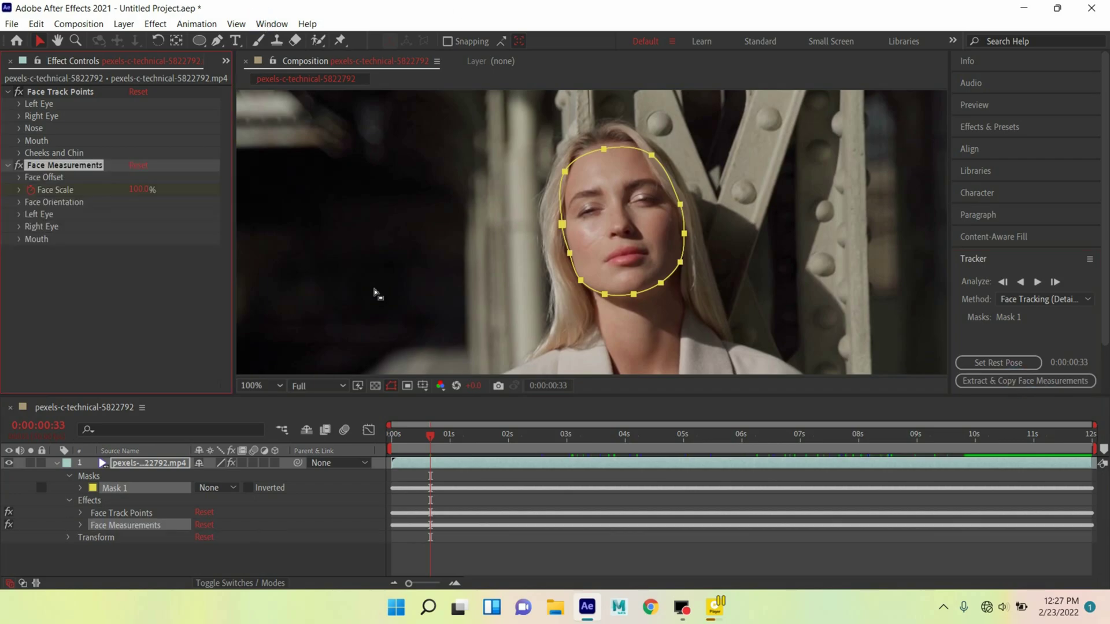
{"action": "left_click", "coordinate": [271, 23]}
{"action": "mouse_move", "coordinate": [296, 76]}
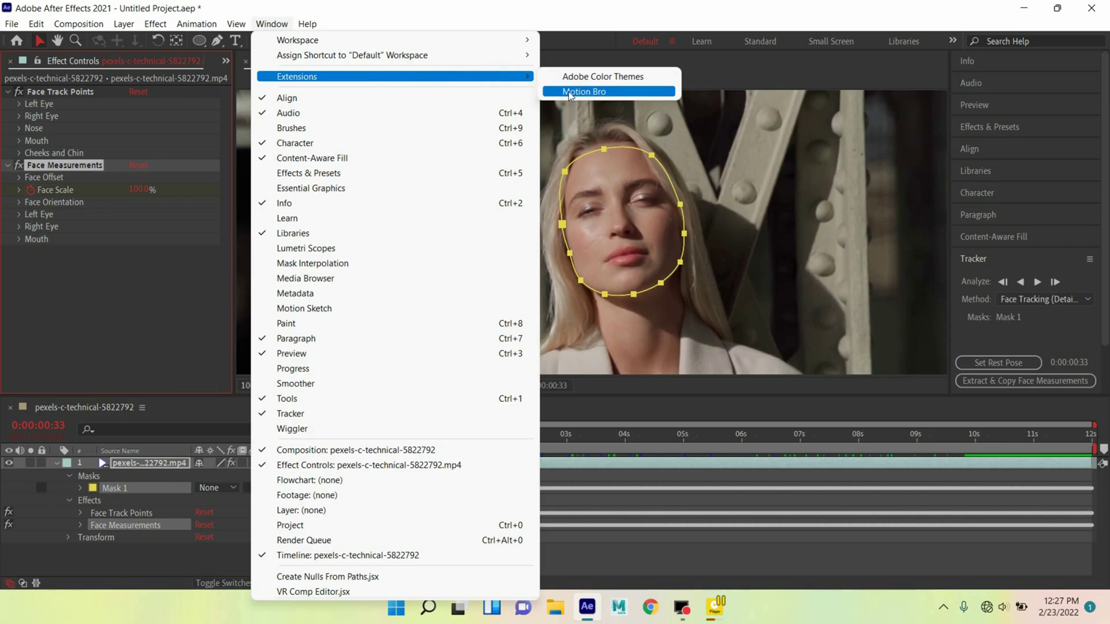
Open the Motion Bro preset library and apply the small forehead Distortion preset
{"action": "left_click", "coordinate": [579, 92]}
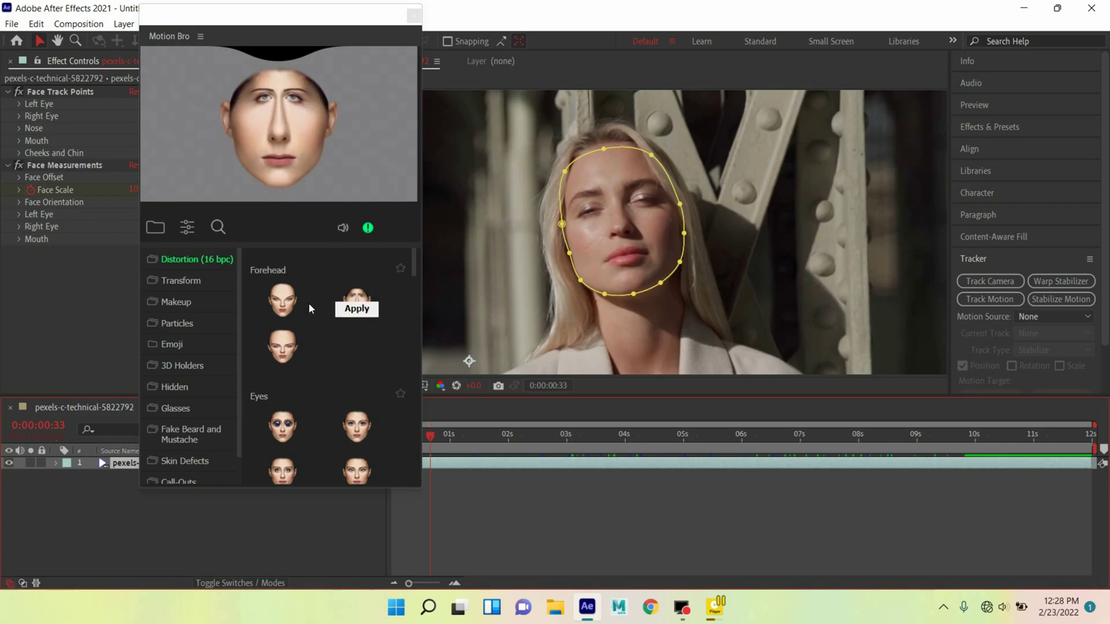
{"action": "mouse_move", "coordinate": [356, 304]}
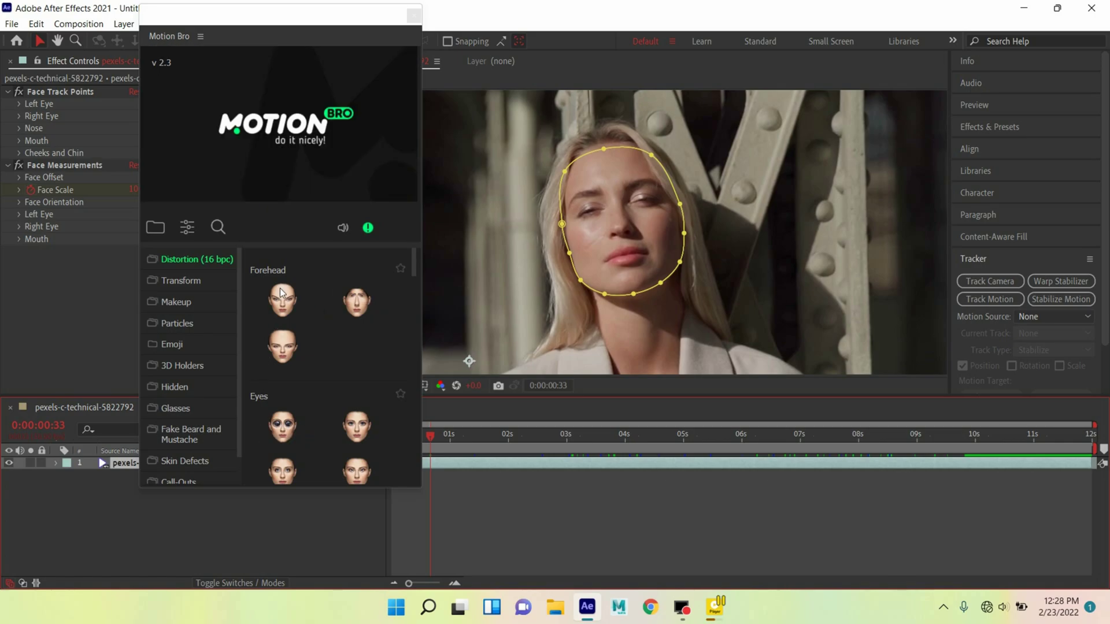
{"action": "left_click", "coordinate": [354, 311]}
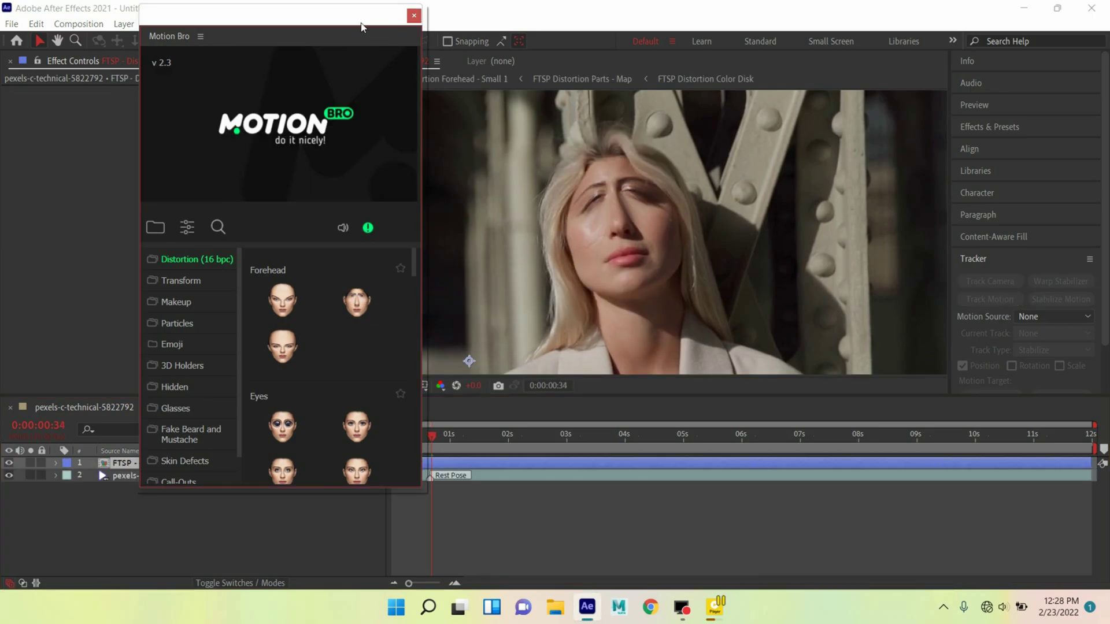
Play back the forehead-distorted composition and stop it around 5.5 seconds
{"action": "left_click_drag", "start_coordinate": [371, 26], "coordinate": [313, 30]}
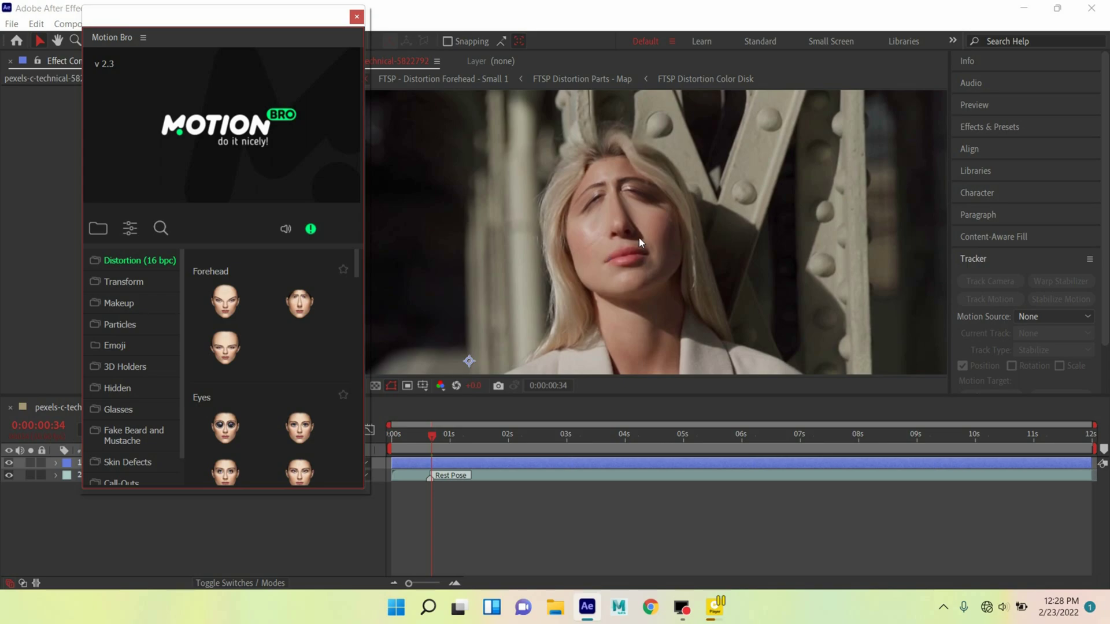
{"action": "left_click", "coordinate": [968, 106]}
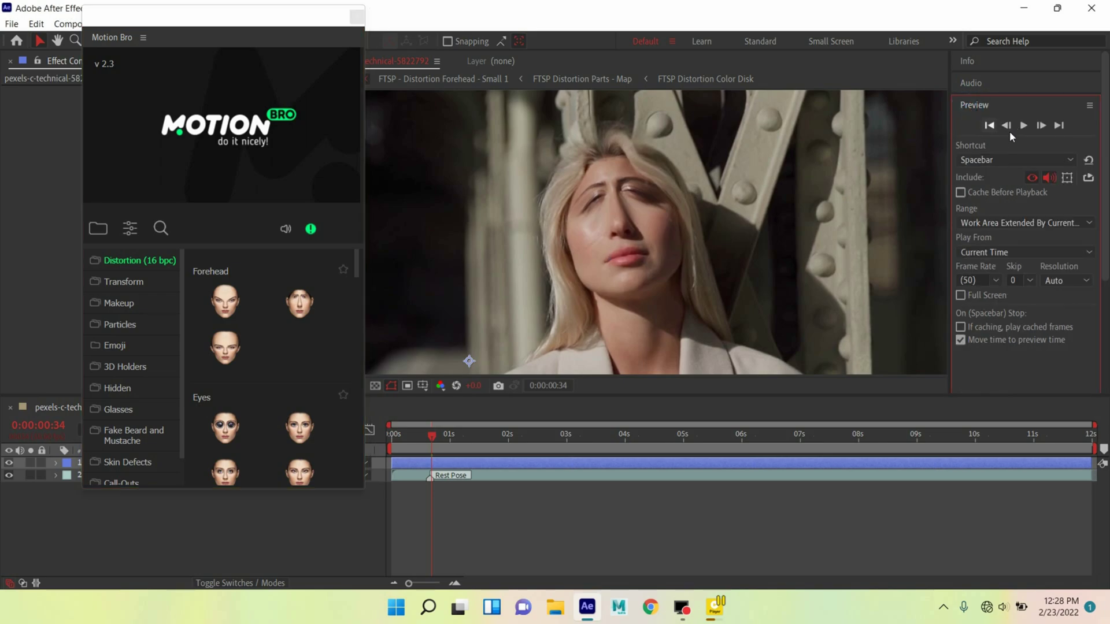
{"action": "left_click", "coordinate": [1023, 125]}
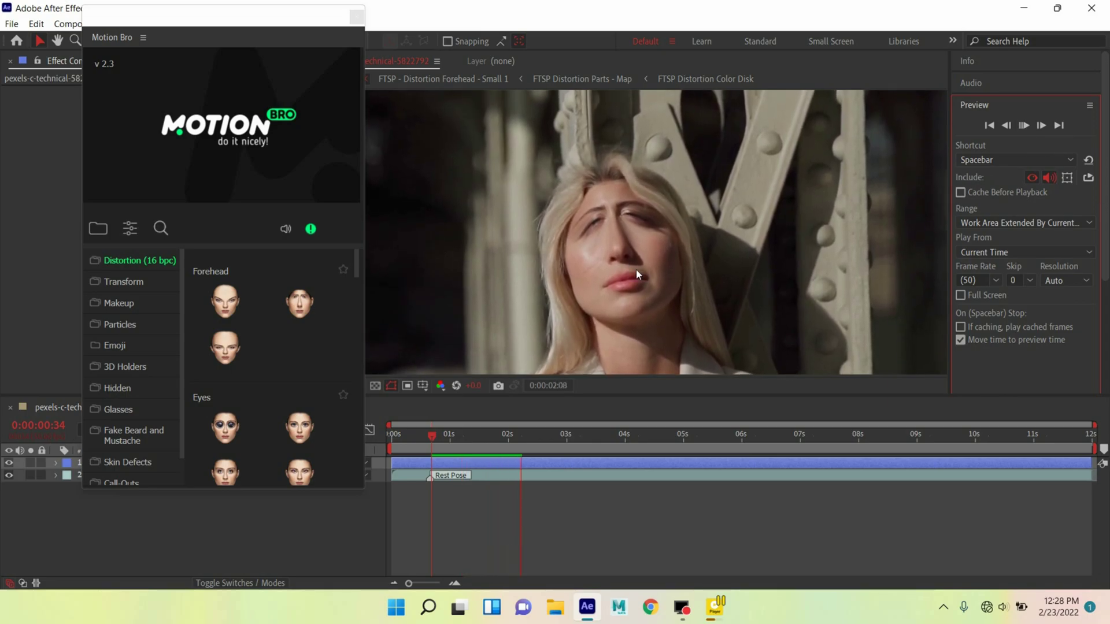
{"action": "scroll", "coordinate": [567, 213], "scroll_direction": "down", "scroll_amount": 5}
{"action": "scroll", "coordinate": [568, 213], "scroll_direction": "up", "scroll_amount": 2}
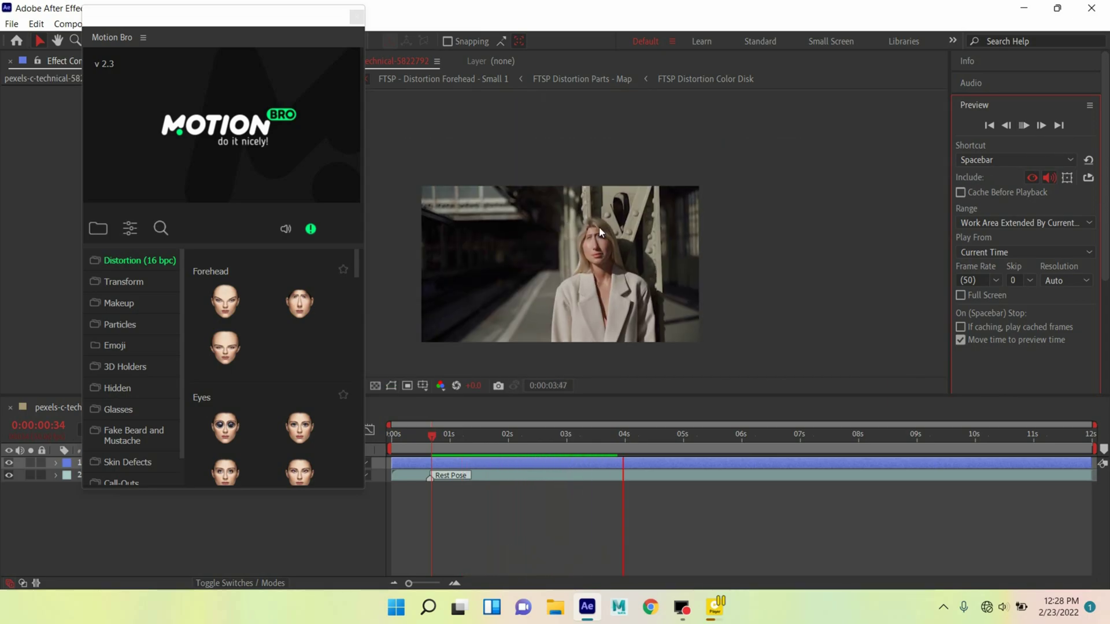
{"action": "left_click", "coordinate": [1023, 126]}
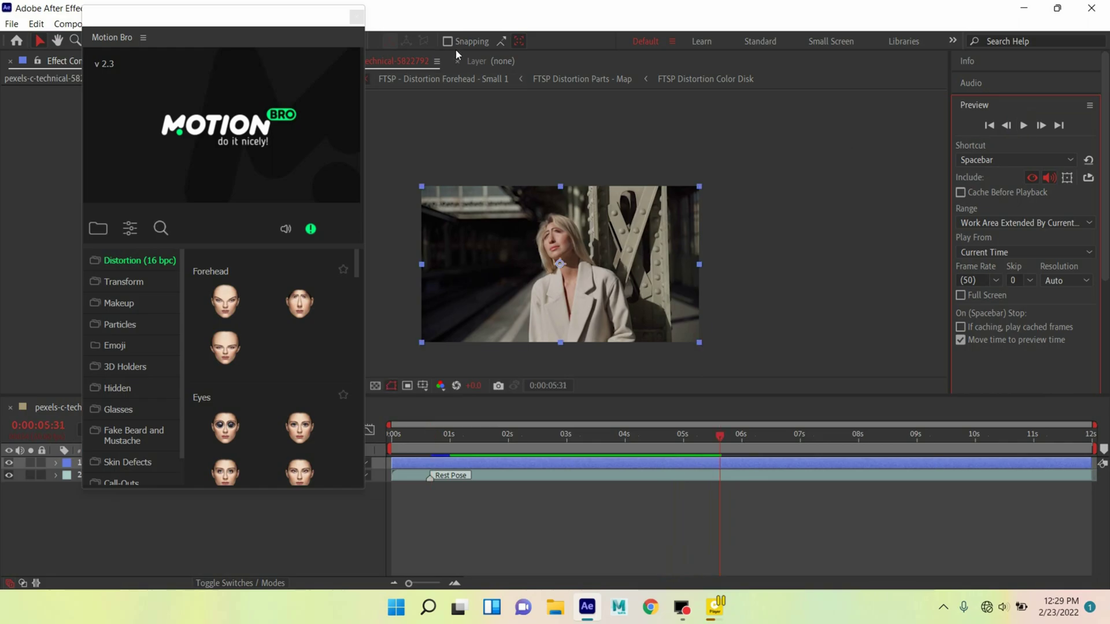
{"action": "left_click_drag", "start_coordinate": [254, 33], "coordinate": [365, 38]}
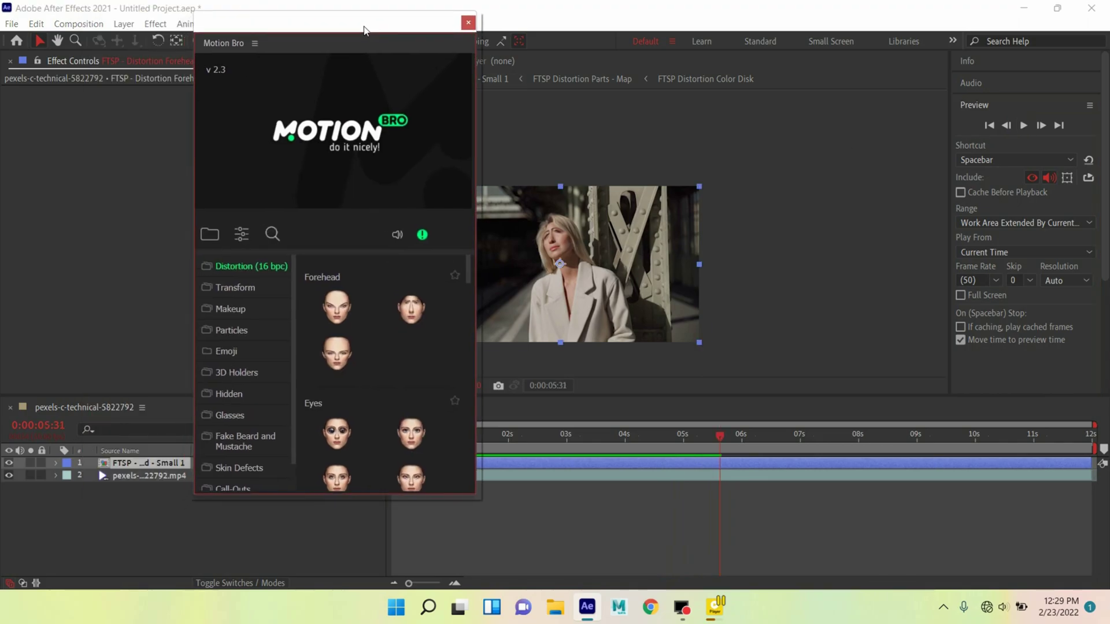
{"action": "left_click", "coordinate": [141, 463]}
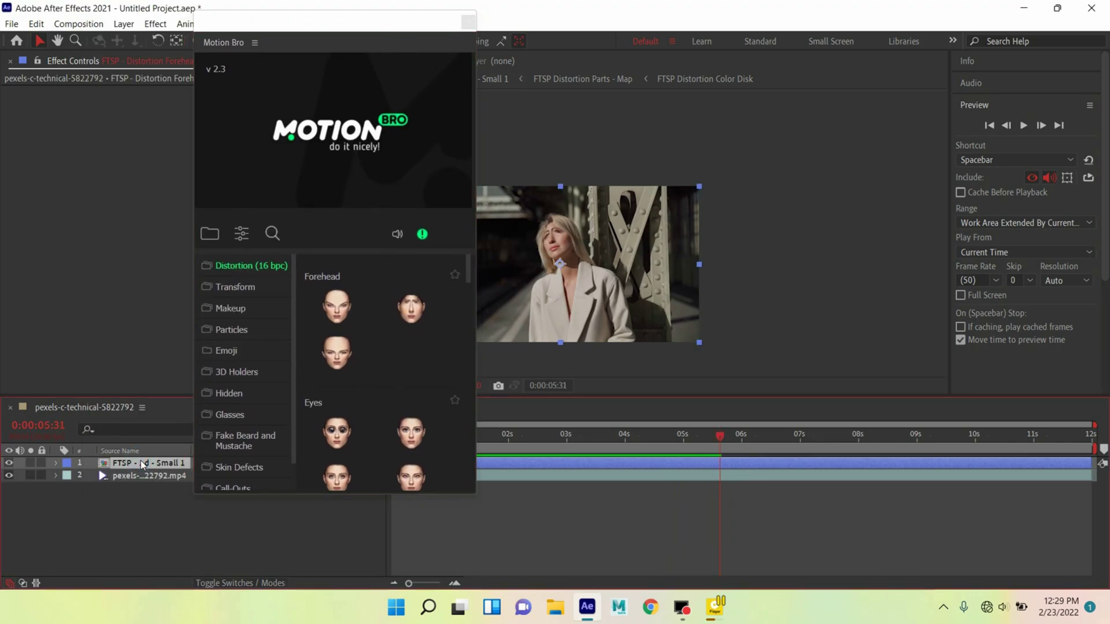
Delete the FTSP forehead layer and apply the Alien eyes preset to the tracked footage layer
{"action": "key", "text": "Delete"}
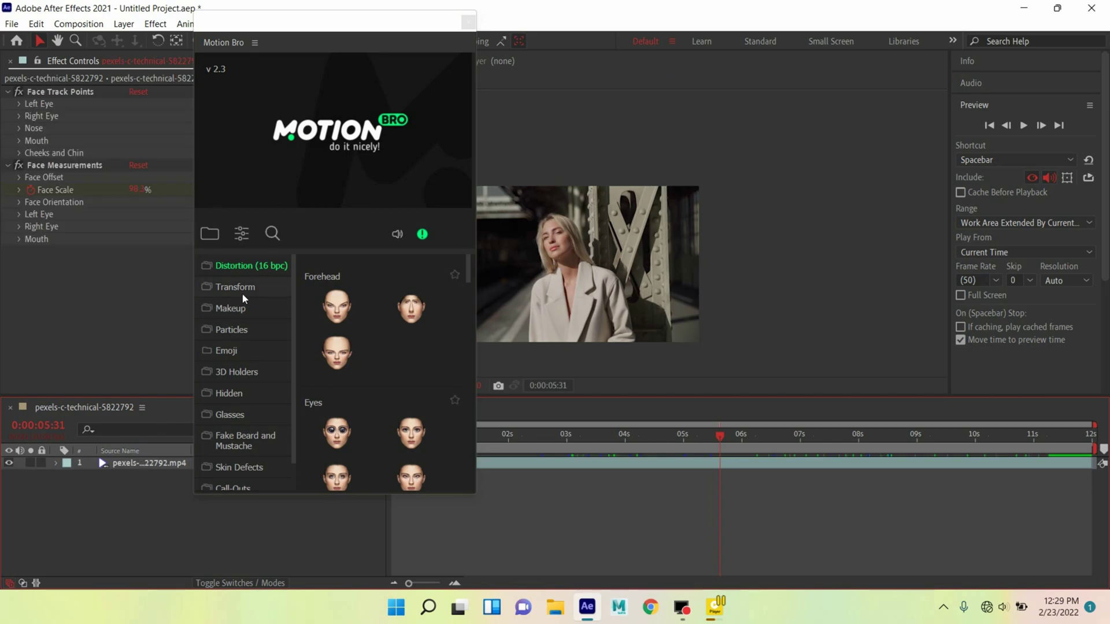
{"action": "mouse_move", "coordinate": [337, 434]}
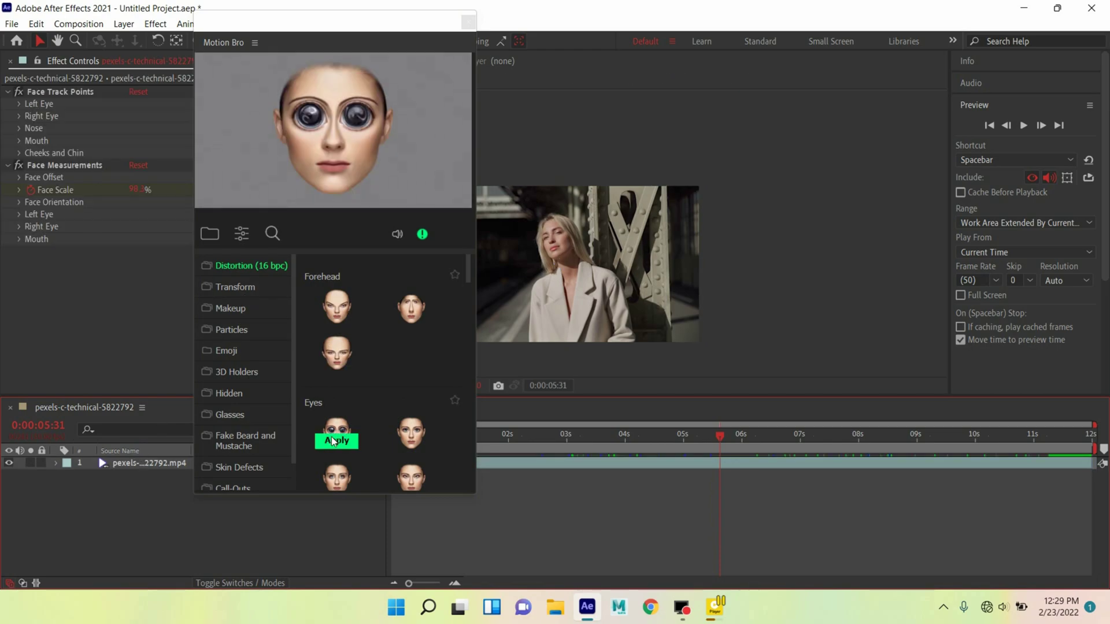
{"action": "left_click", "coordinate": [333, 441]}
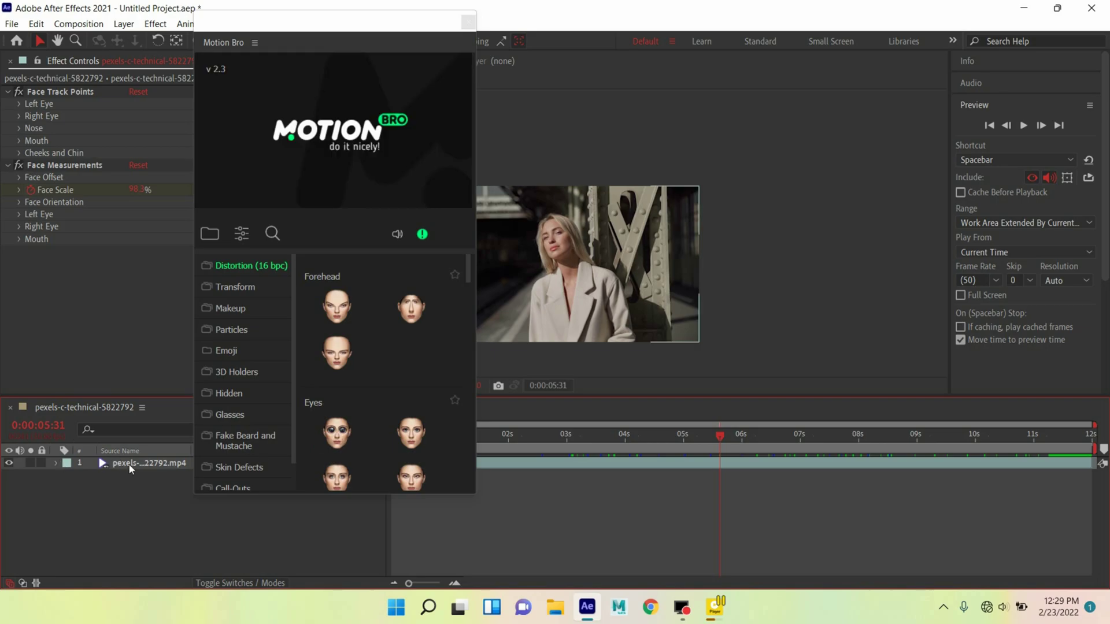
{"action": "left_click", "coordinate": [129, 464]}
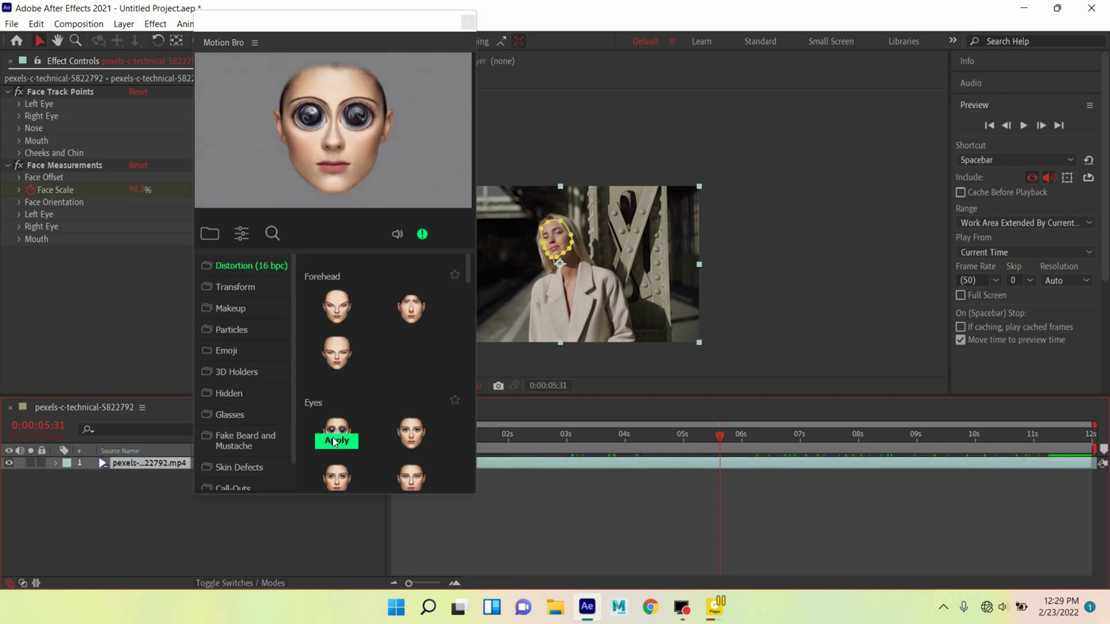
{"action": "mouse_move", "coordinate": [411, 431]}
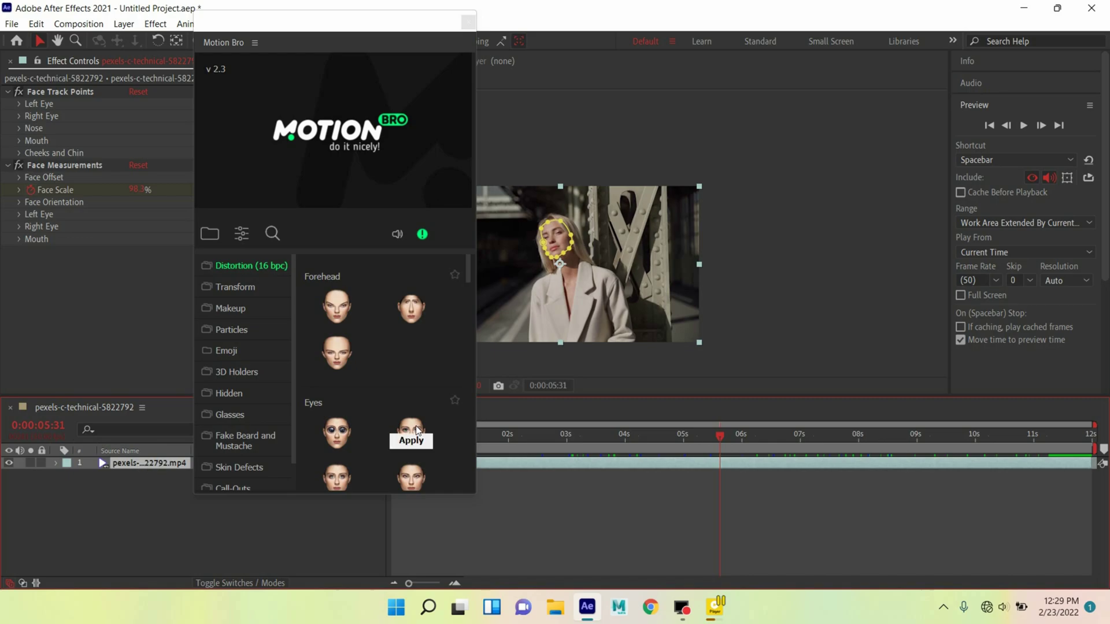
{"action": "left_click", "coordinate": [337, 442]}
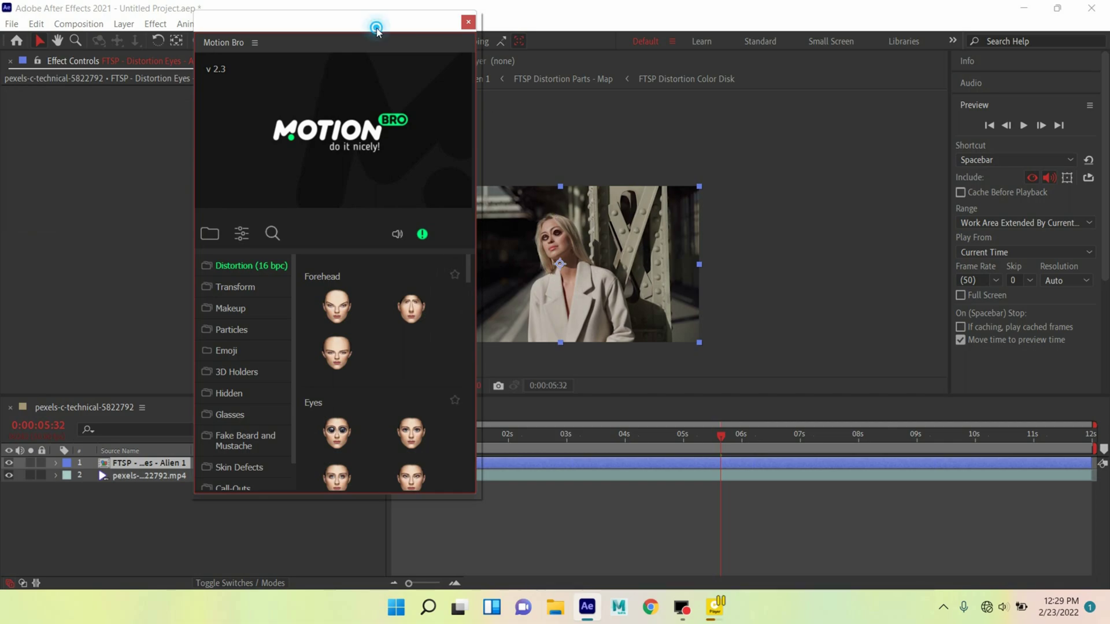
{"action": "left_click_drag", "start_coordinate": [377, 30], "coordinate": [337, 23]}
Replay the alien eyes effect from about two seconds, then delete the Alien eyes layer
{"action": "left_click", "coordinate": [1021, 127]}
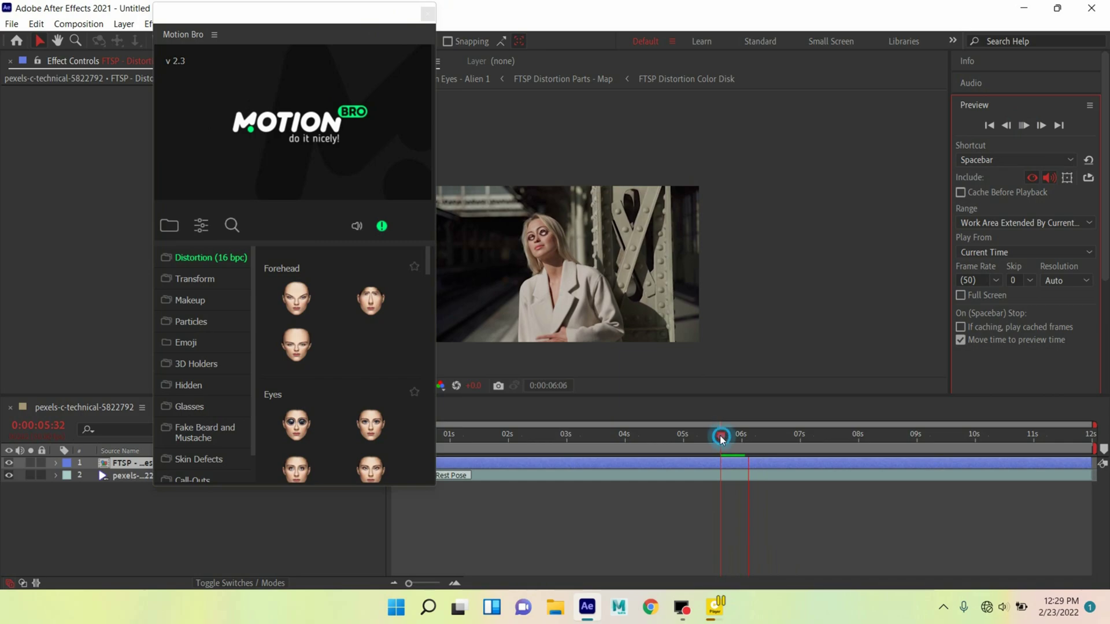
{"action": "mouse_move", "coordinate": [723, 446]}
{"action": "left_mouse_down"}
{"action": "mouse_move", "coordinate": [505, 445]}
{"action": "mouse_move", "coordinate": [448, 459]}
{"action": "left_mouse_up"}
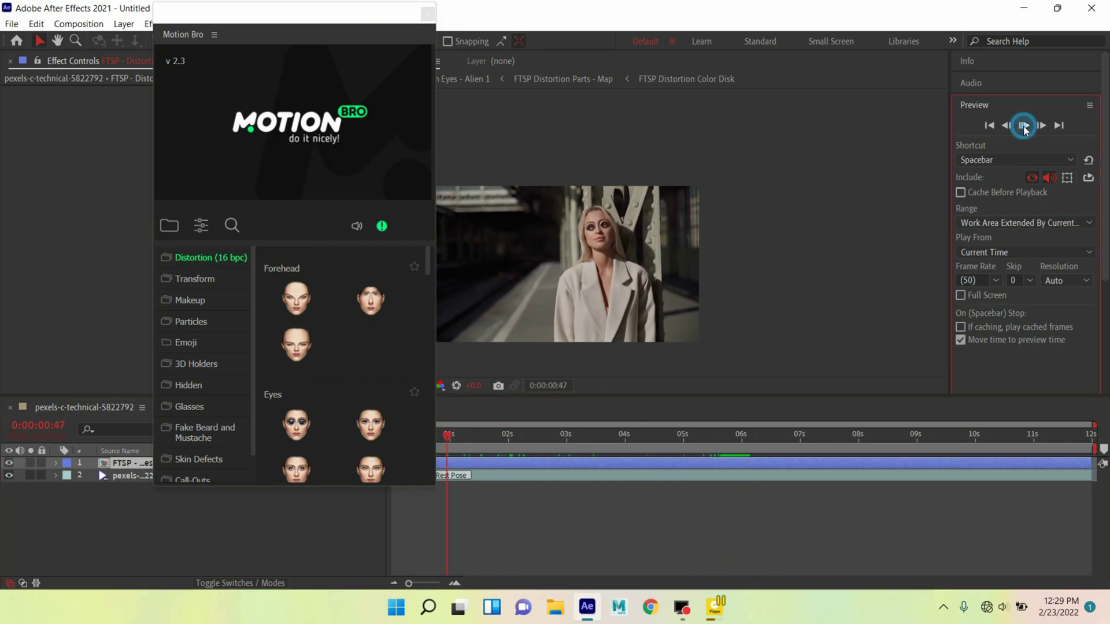
{"action": "left_click", "coordinate": [1023, 125]}
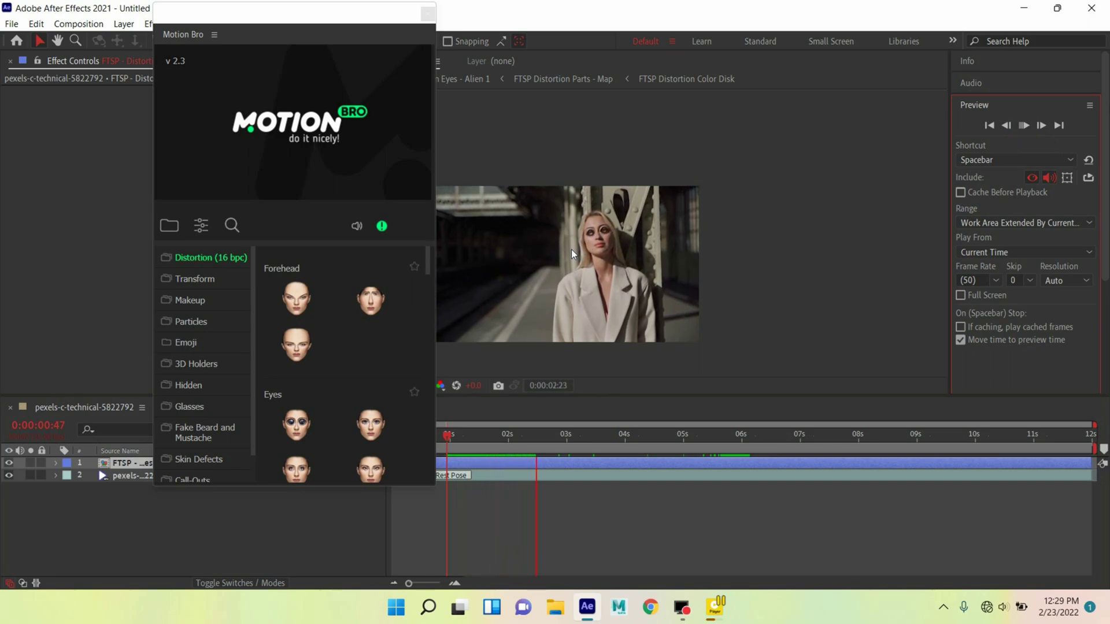
{"action": "left_click", "coordinate": [108, 465]}
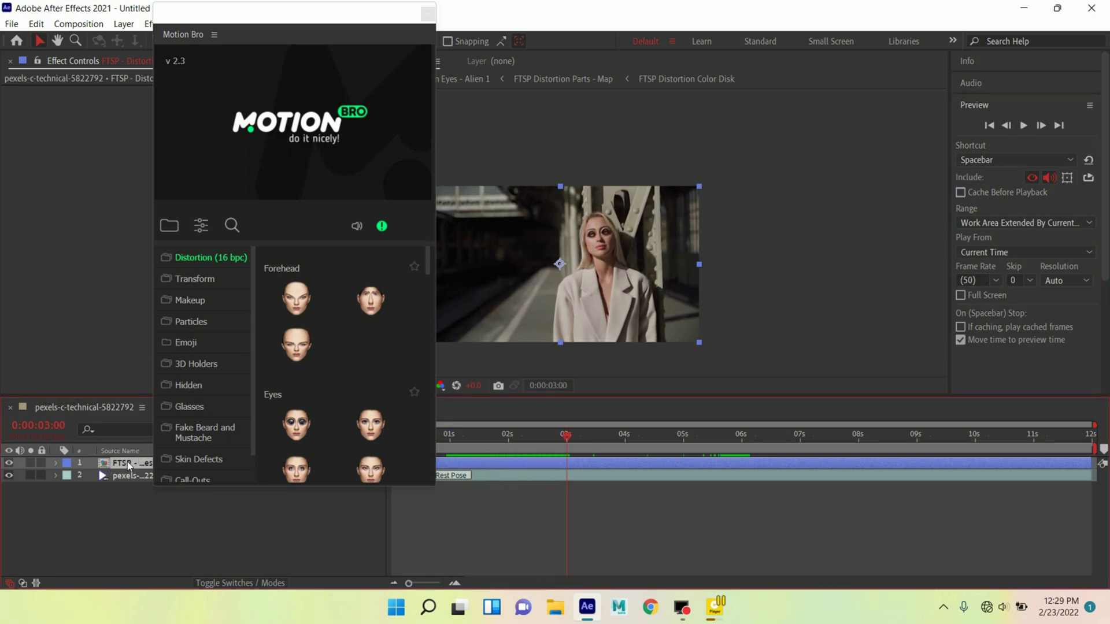
{"action": "key", "text": "Delete"}
Apply Motion Bro's Distortion > Transform 'Mouth' preset (Big Parts) to the tracked video layer
{"action": "left_click", "coordinate": [127, 462]}
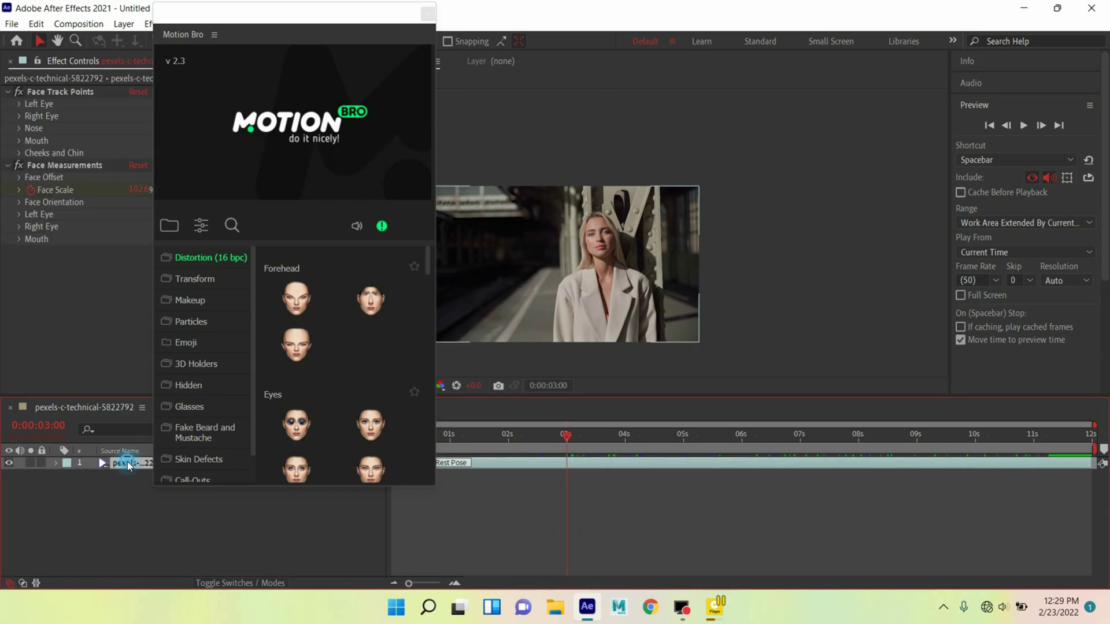
{"action": "left_click", "coordinate": [248, 299]}
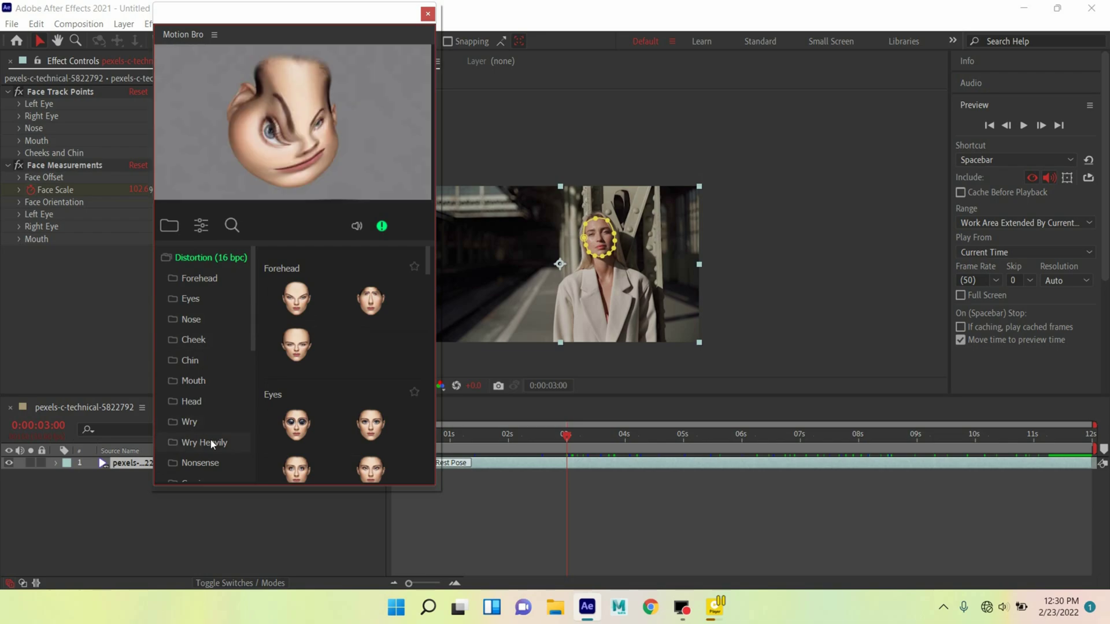
{"action": "scroll", "coordinate": [209, 434], "scroll_direction": "down", "scroll_amount": 3}
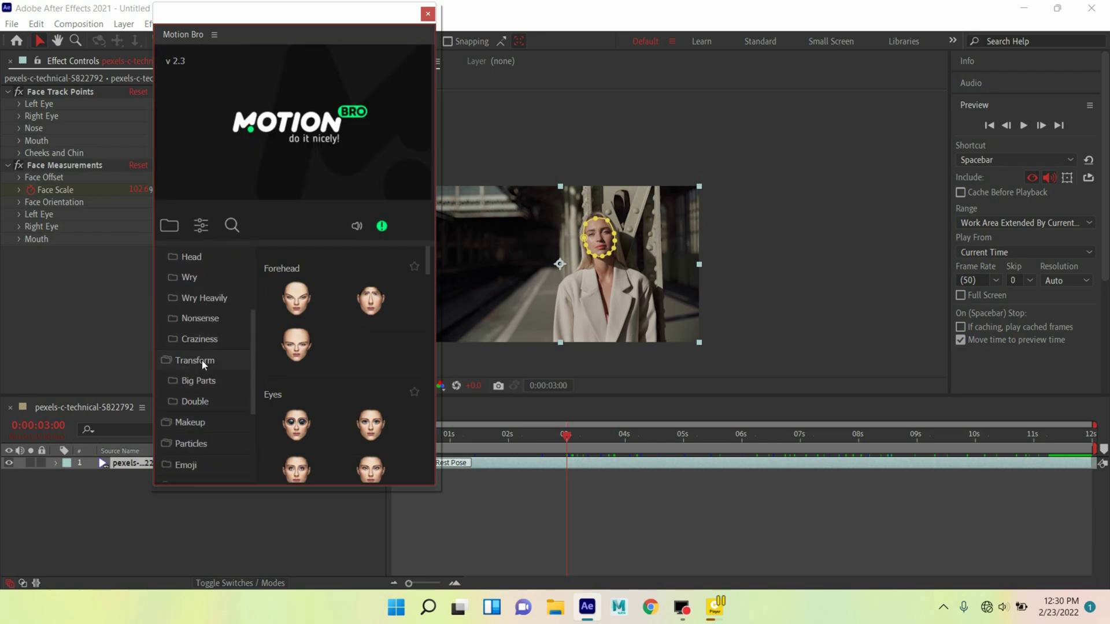
{"action": "scroll", "coordinate": [225, 416], "scroll_direction": "up", "scroll_amount": 3}
{"action": "scroll", "coordinate": [224, 416], "scroll_direction": "down", "scroll_amount": 5}
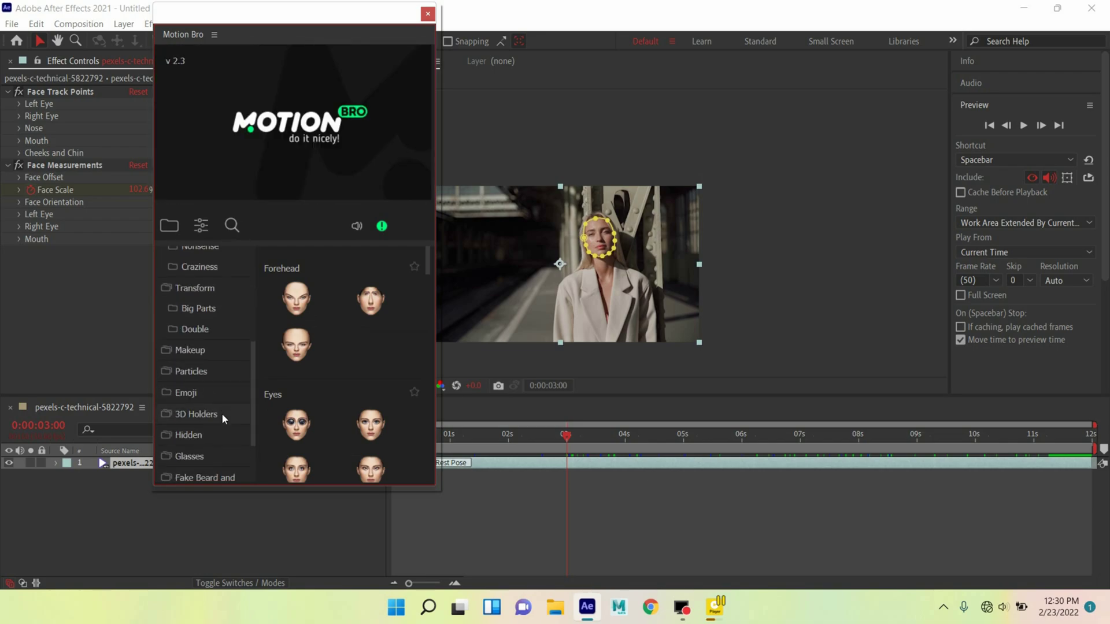
{"action": "left_click", "coordinate": [199, 288]}
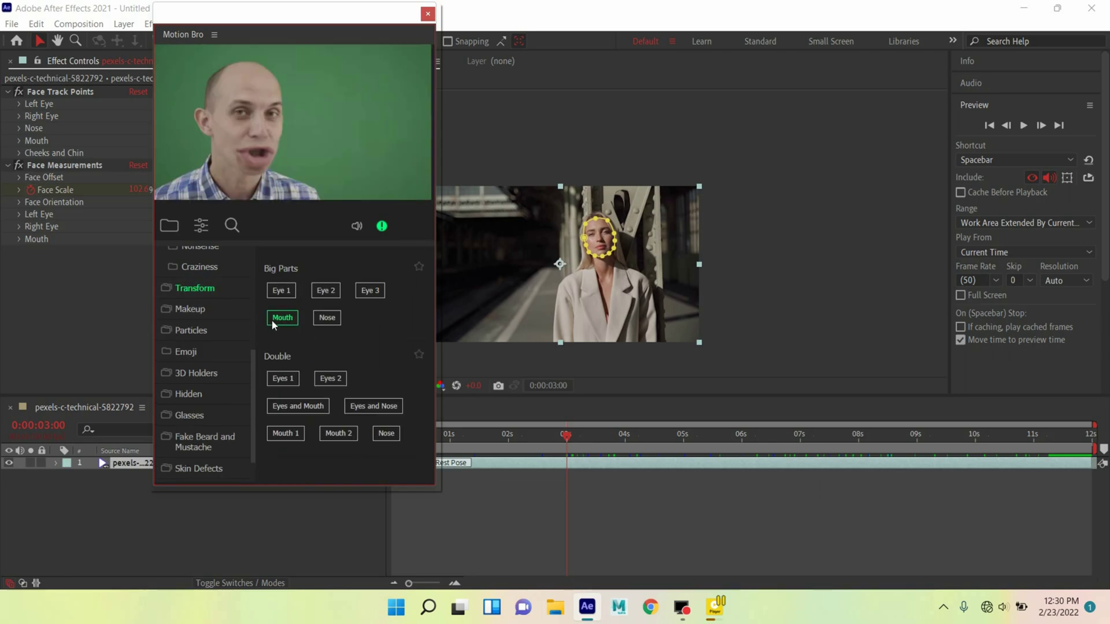
{"action": "mouse_move", "coordinate": [282, 317]}
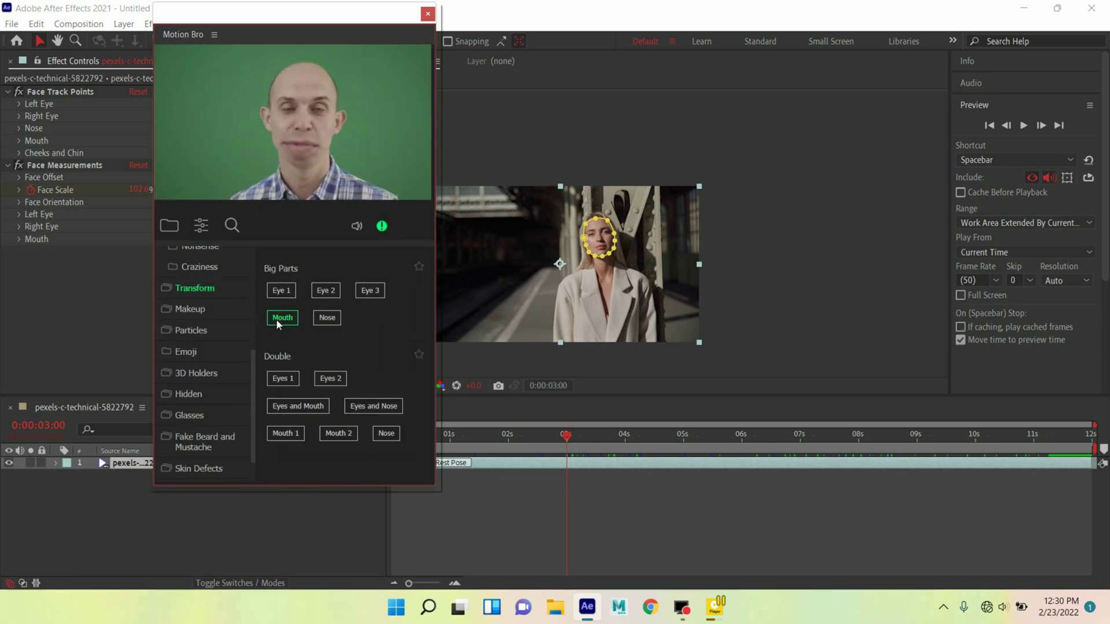
{"action": "left_click", "coordinate": [276, 321]}
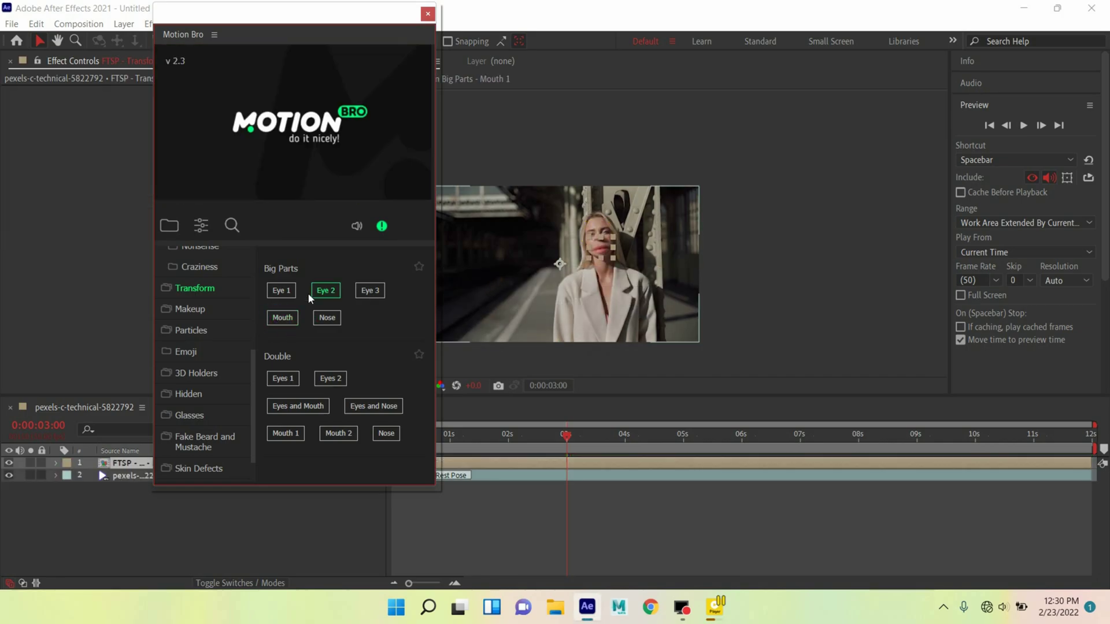
{"action": "left_click", "coordinate": [1024, 126]}
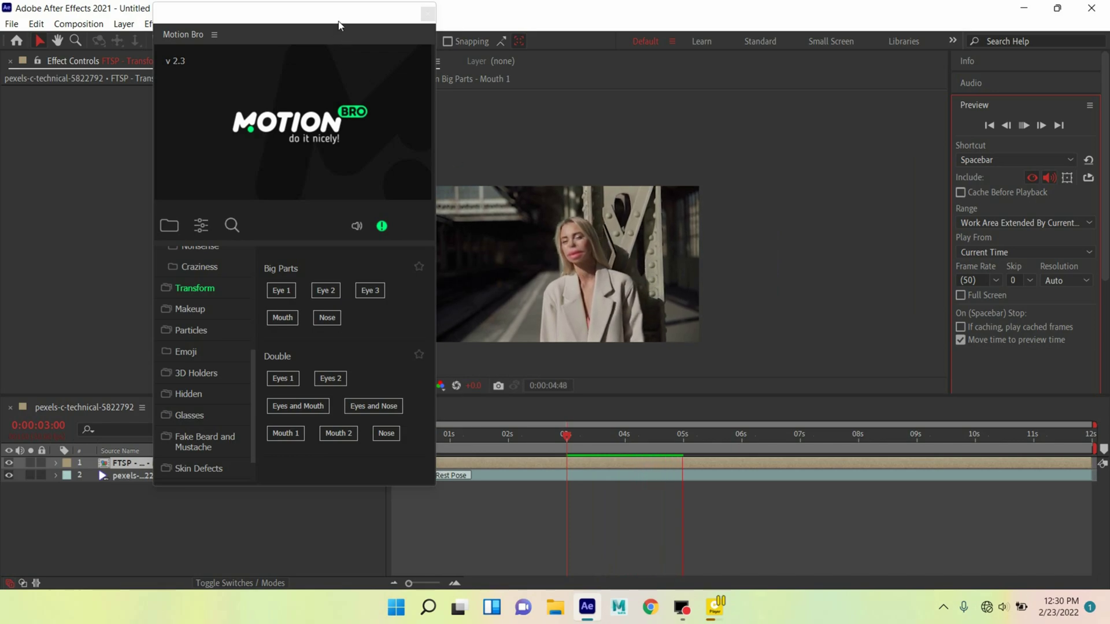
{"action": "left_click_drag", "start_coordinate": [339, 12], "coordinate": [241, 14]}
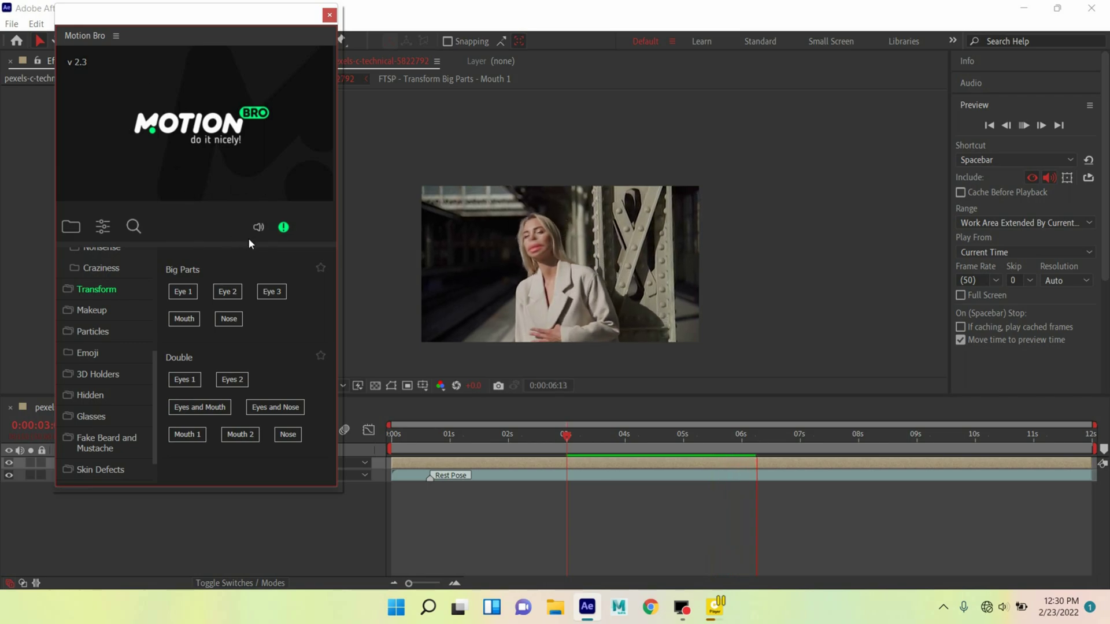
{"action": "left_click", "coordinate": [1026, 126]}
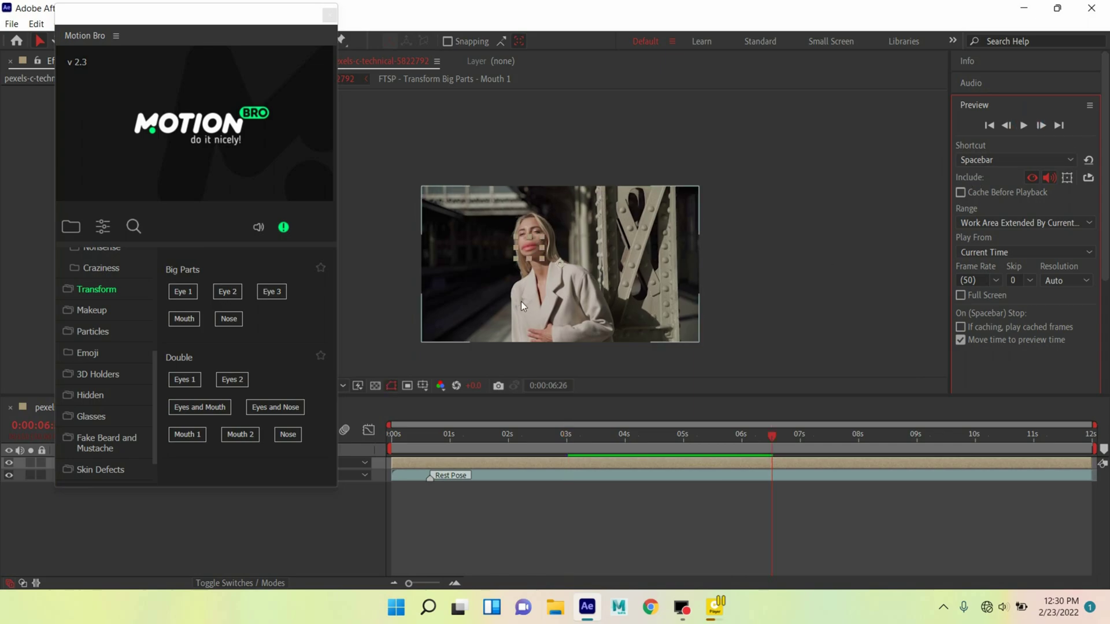
{"action": "left_click", "coordinate": [520, 257]}
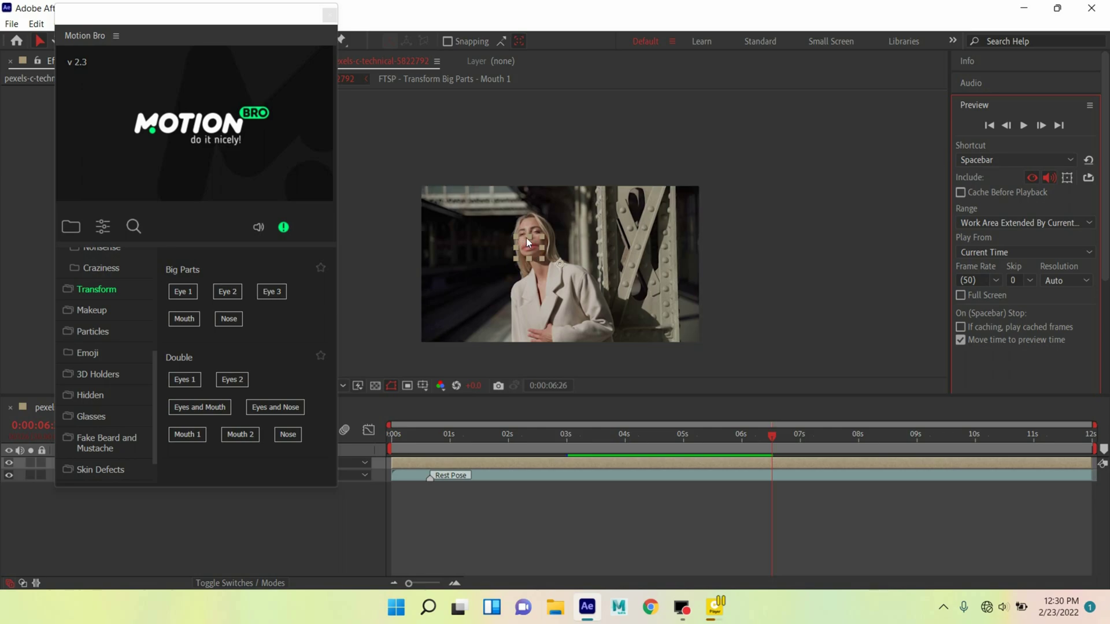
{"action": "left_click", "coordinate": [526, 237]}
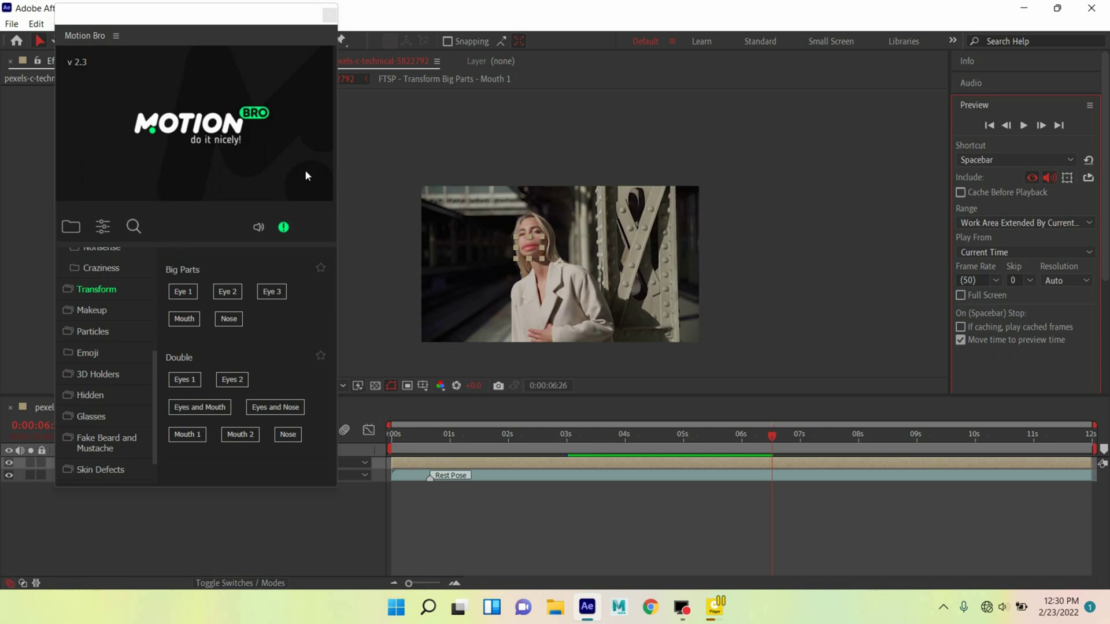